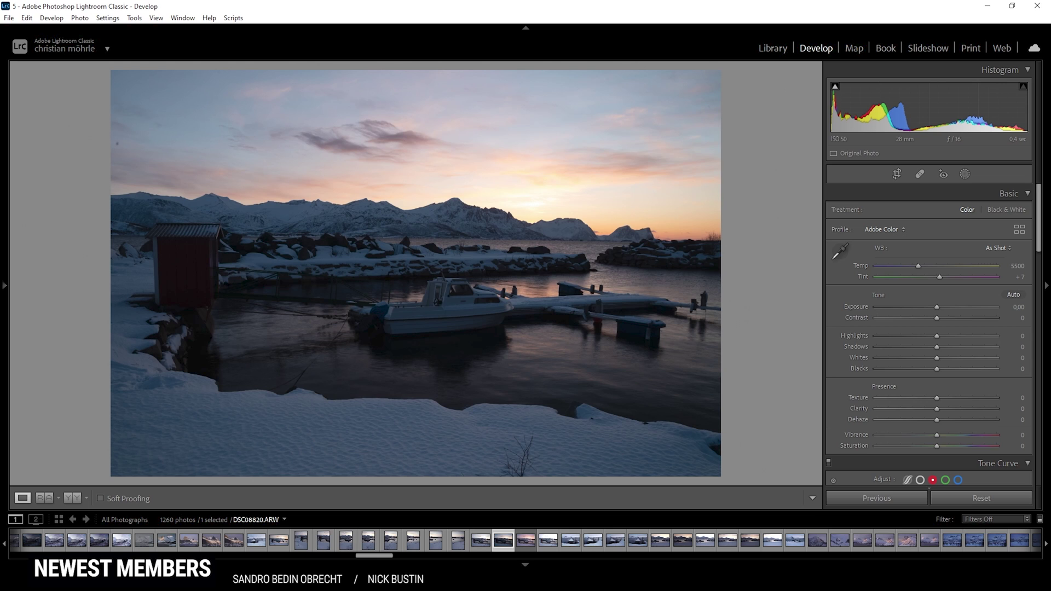
Step: Apply the Adobe Standard profile and set white balance to Temp 6027, Tint +21
left_click(888, 228)
left_click(939, 293)
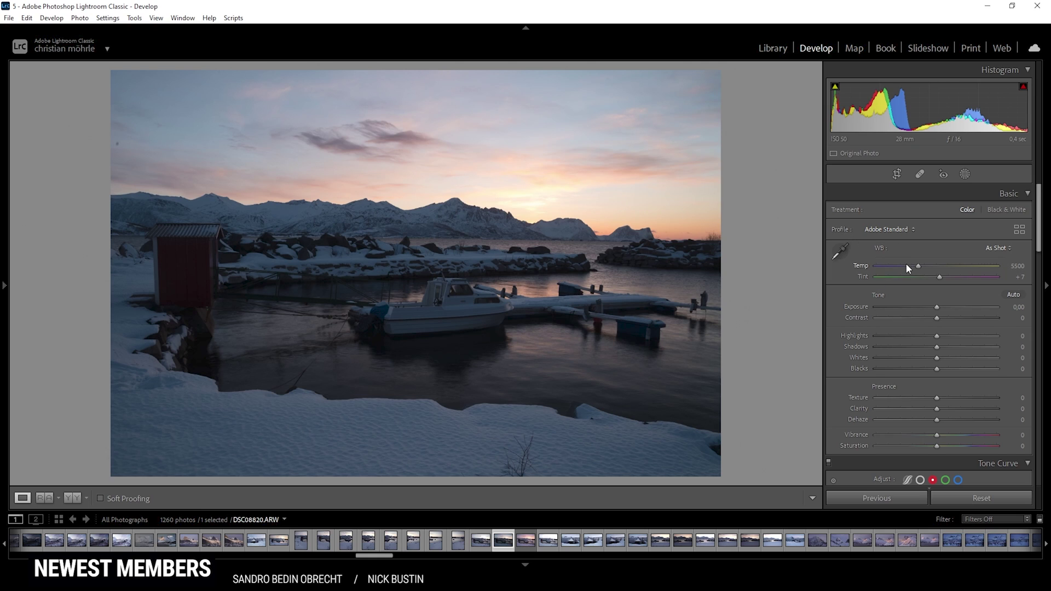
left_click_drag(918, 265, 924, 265)
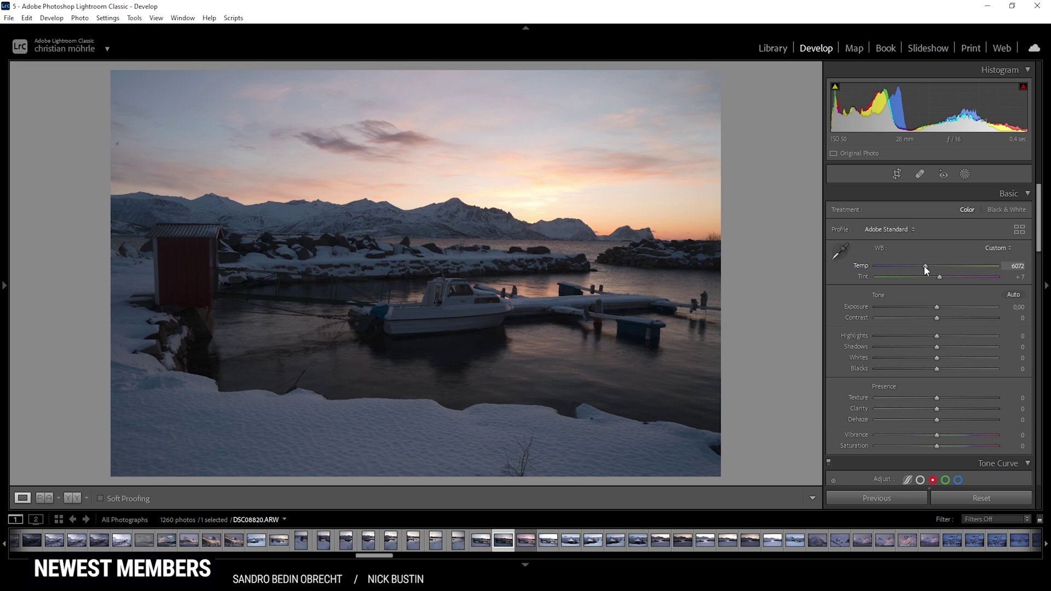
left_click_drag(924, 265, 923, 265)
left_click_drag(923, 265, 924, 265)
left_click_drag(941, 277, 942, 277)
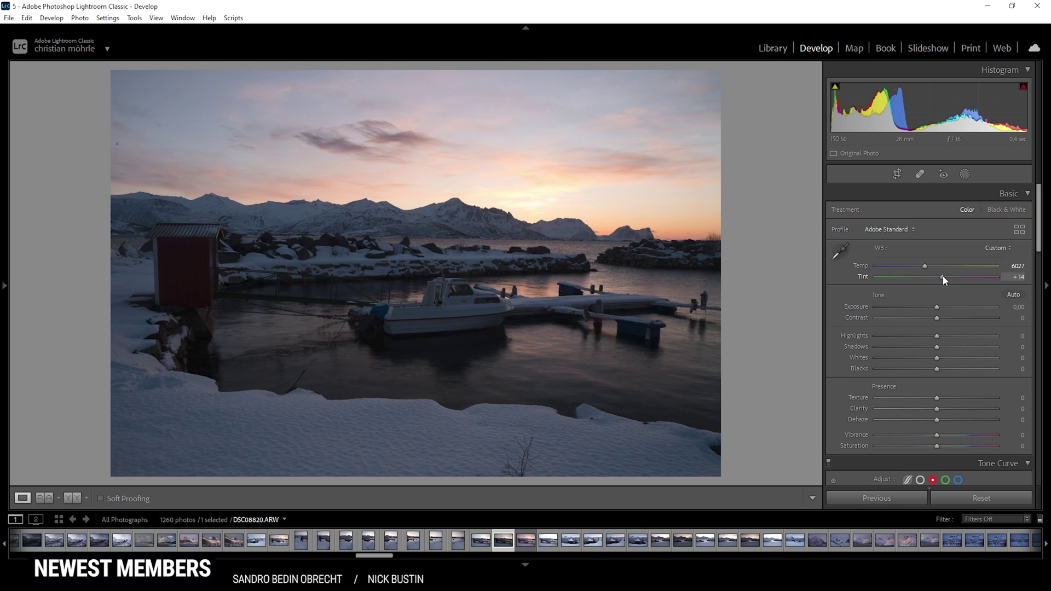
left_click_drag(943, 275, 945, 276)
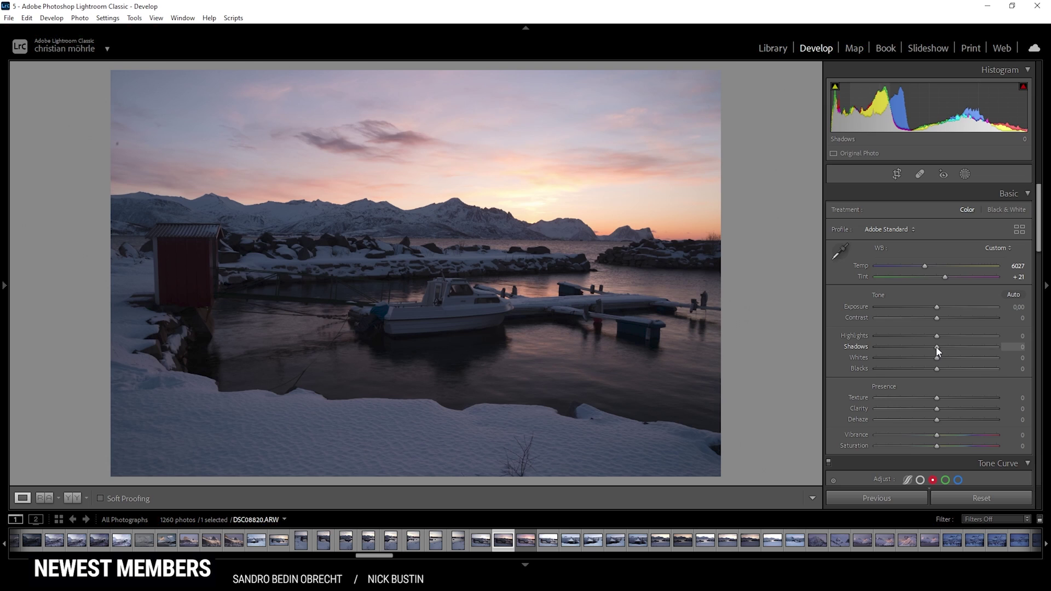
Step: Set Shadows +8, Whites +5, Blacks +10, Clarity −4, Texture +4, Vibrance +10 and Saturation +8
left_click_drag(938, 351, 941, 351)
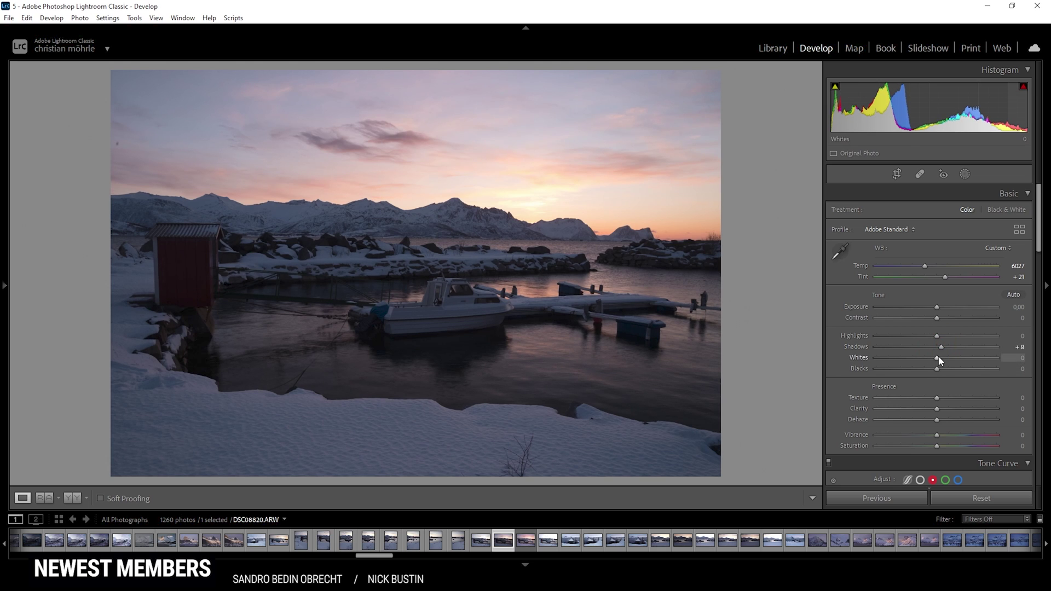
left_click_drag(938, 356, 940, 356)
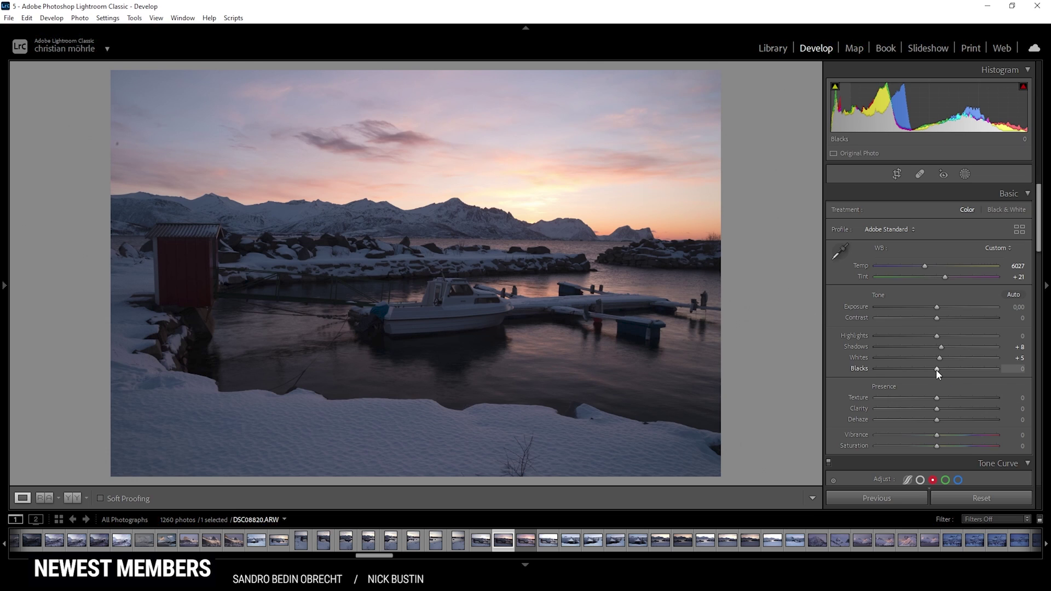
left_click_drag(937, 369, 941, 370)
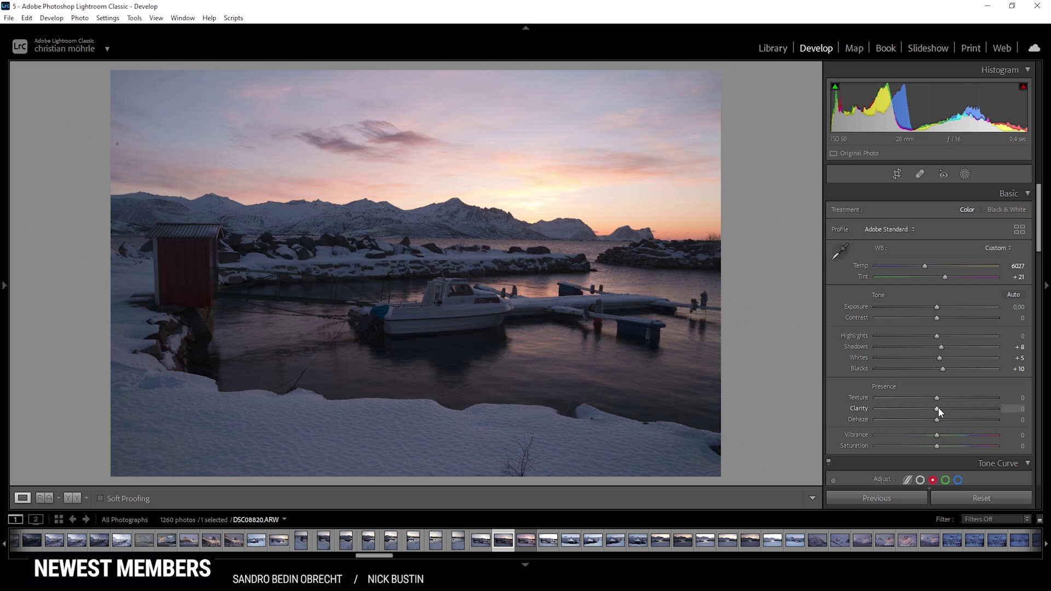
left_click_drag(938, 407, 933, 410)
left_click_drag(936, 398, 938, 397)
left_click_drag(937, 435, 941, 448)
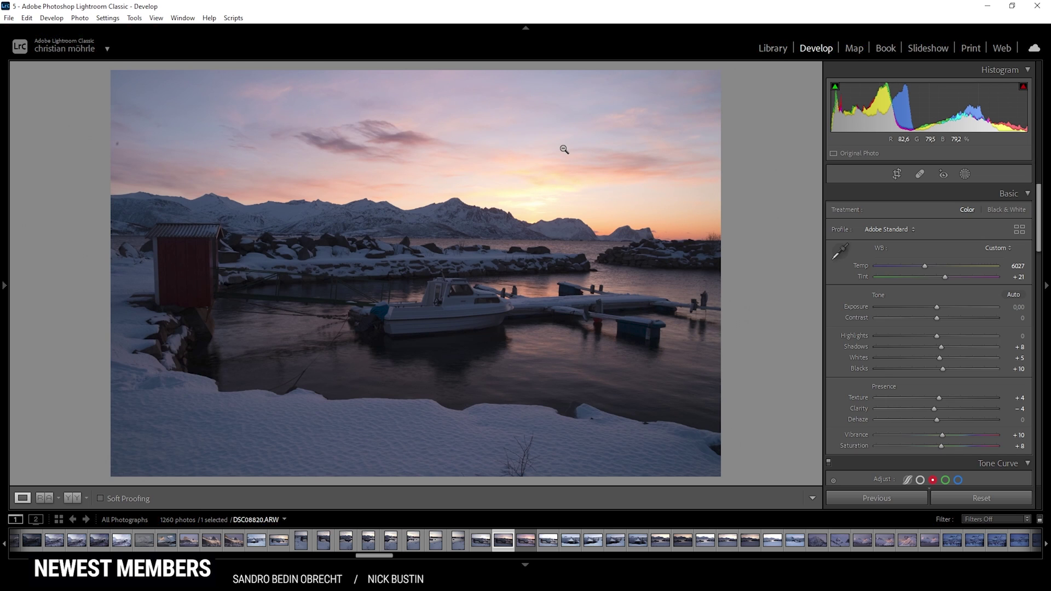
Step: View the Before/After Y|Y comparison, return to Loupe, then bring up the new-mask choices
left_click(75, 498)
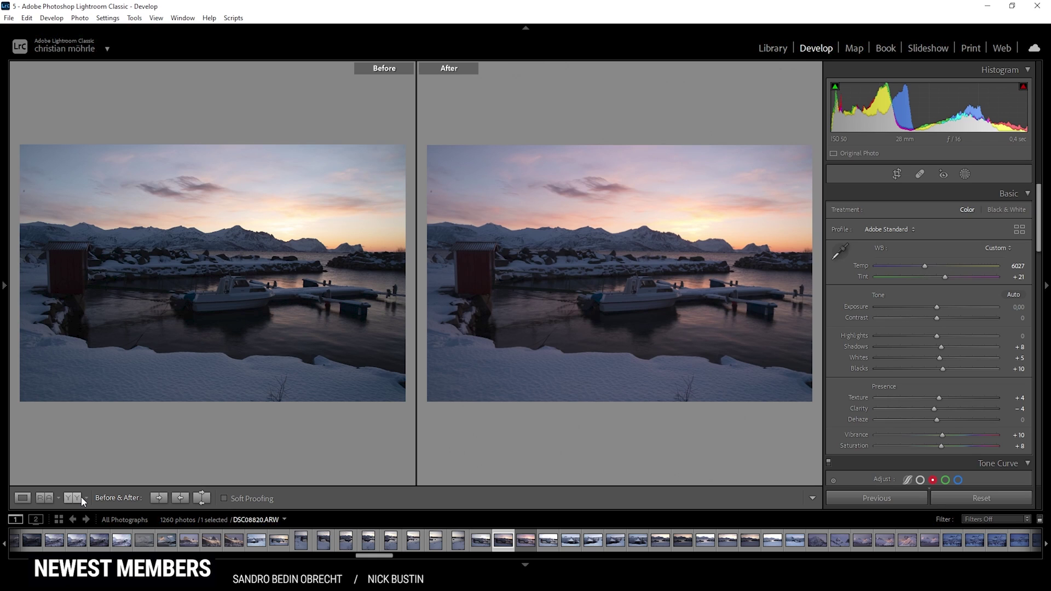
left_click(22, 497)
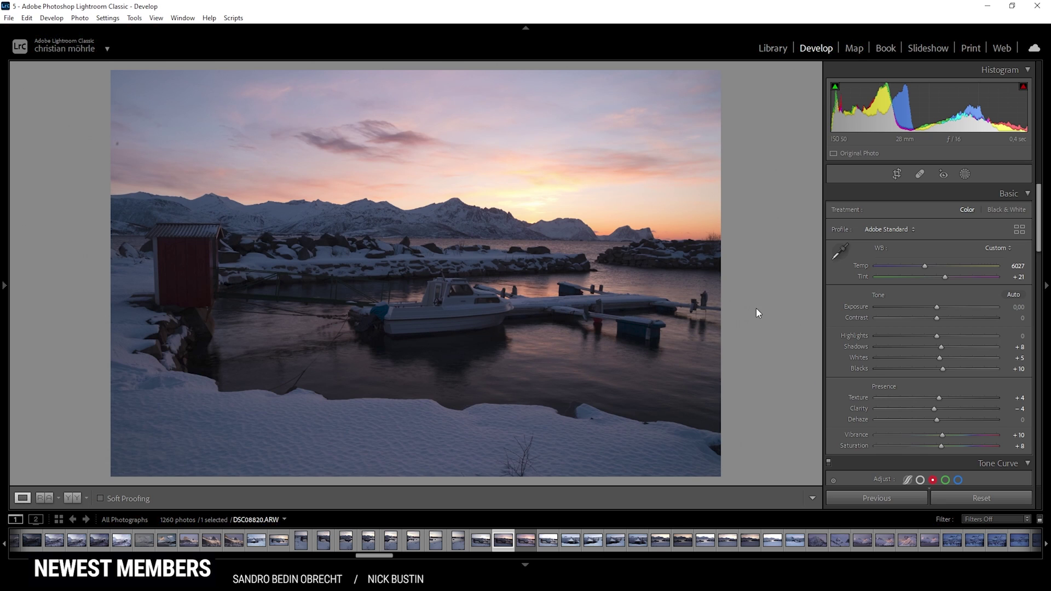
left_click(965, 174)
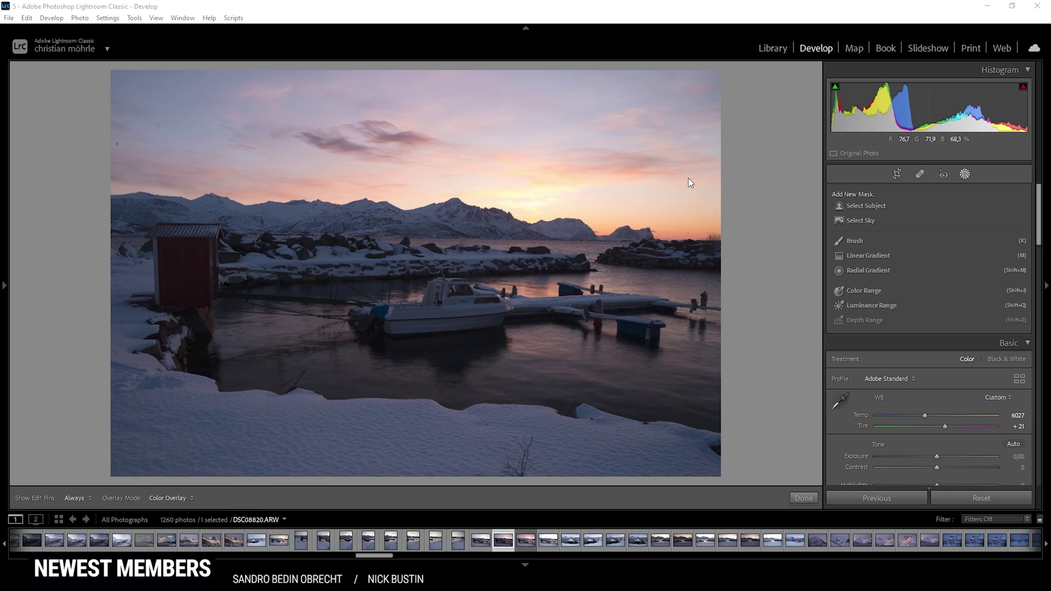
Step: Spread a linear gradient over the whole photo and subtract the sky with Select Sky
left_click(875, 256)
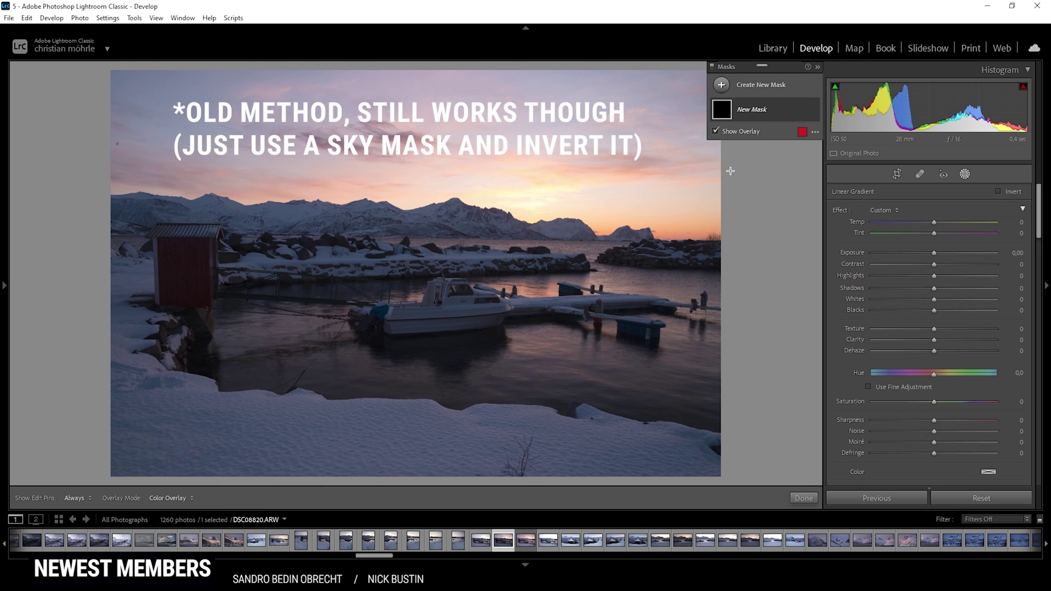
left_click_drag(730, 171, 749, 171)
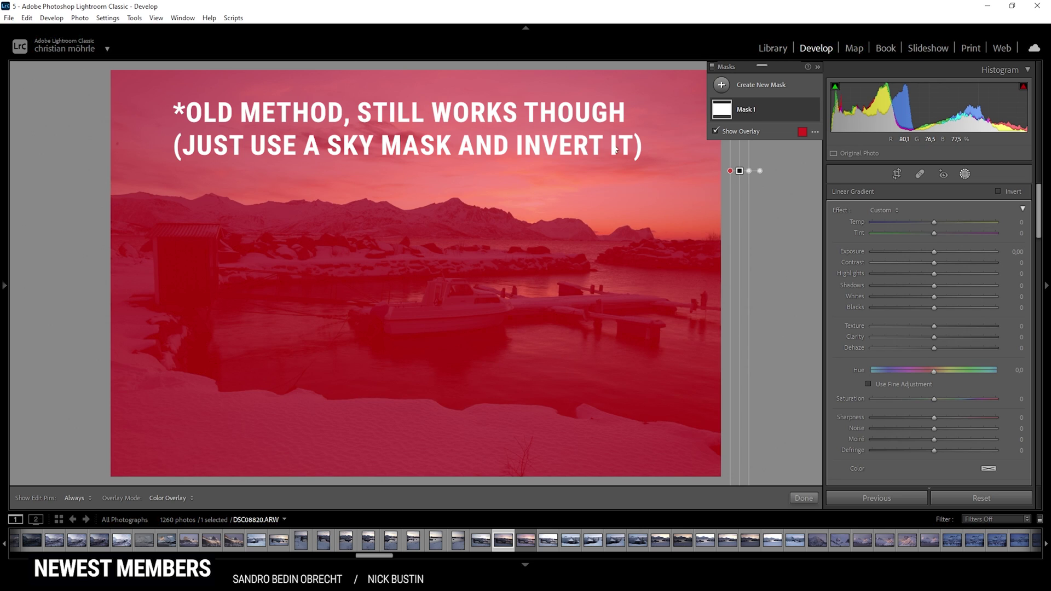
left_click(752, 113)
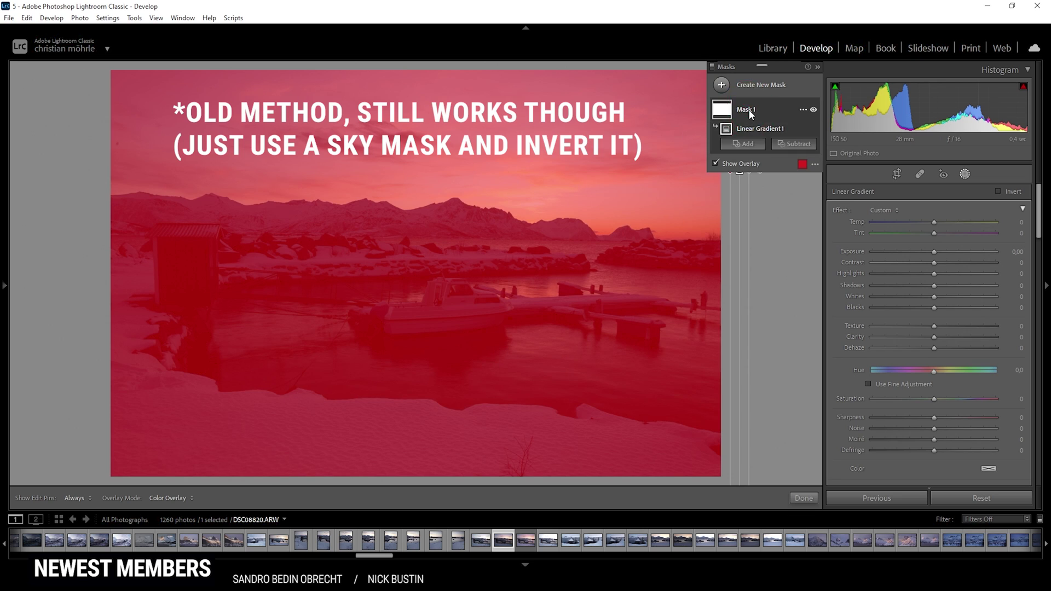
left_click(794, 144)
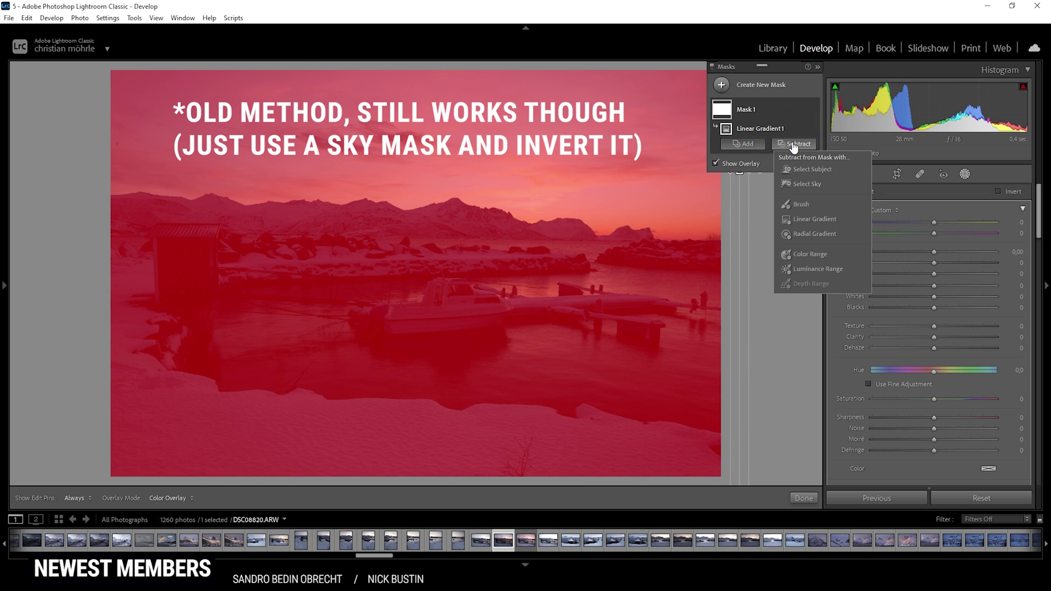
left_click(810, 185)
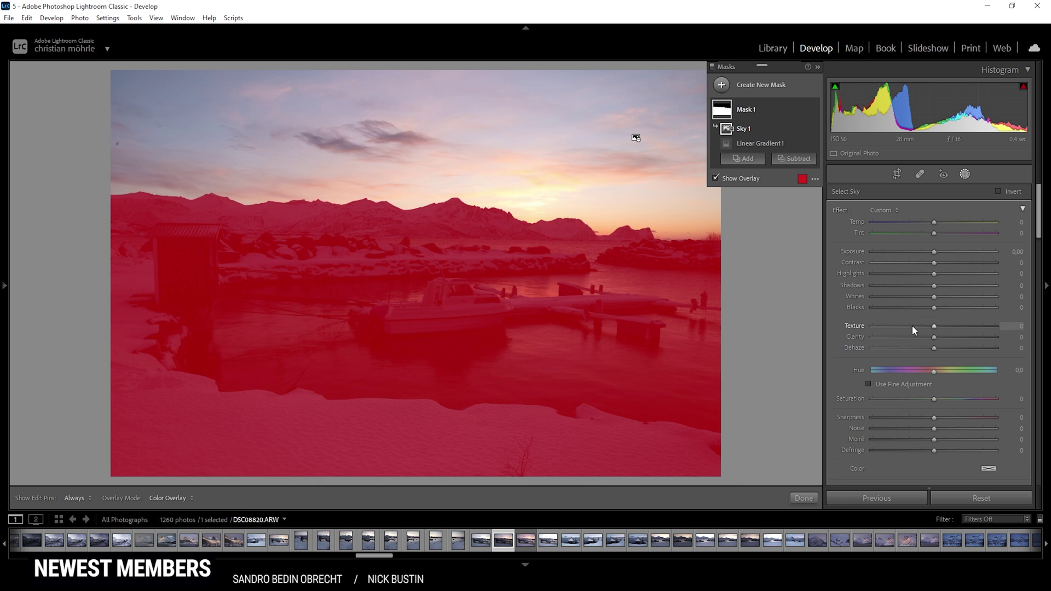
Step: Hide the overlay and give Mask 1 Exposure 0.92, Temp 6, Contrast 10, Shadows 18, Saturation −10
key("o")
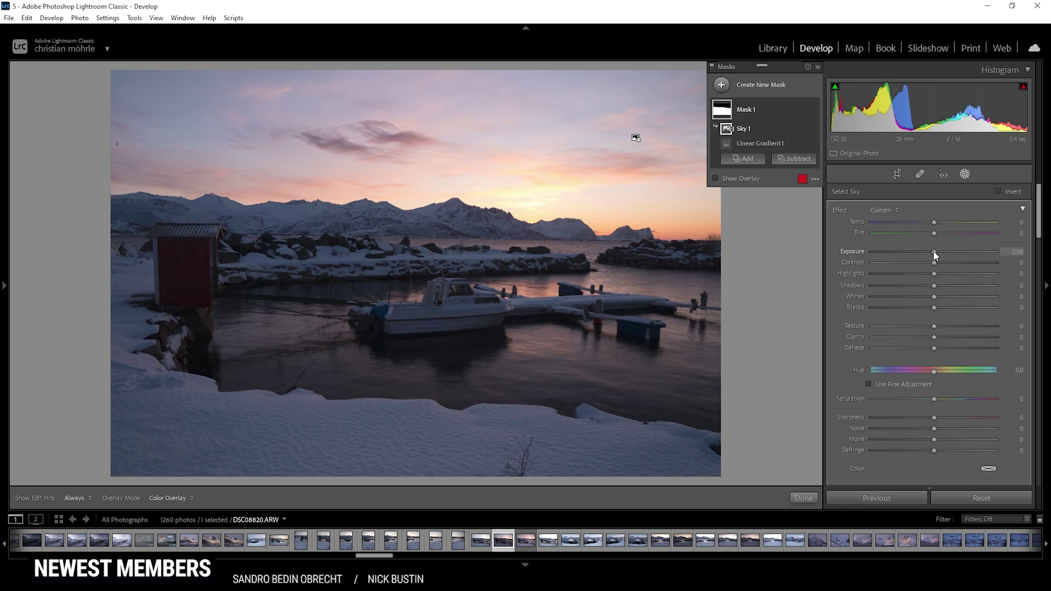
left_click_drag(934, 252, 948, 254)
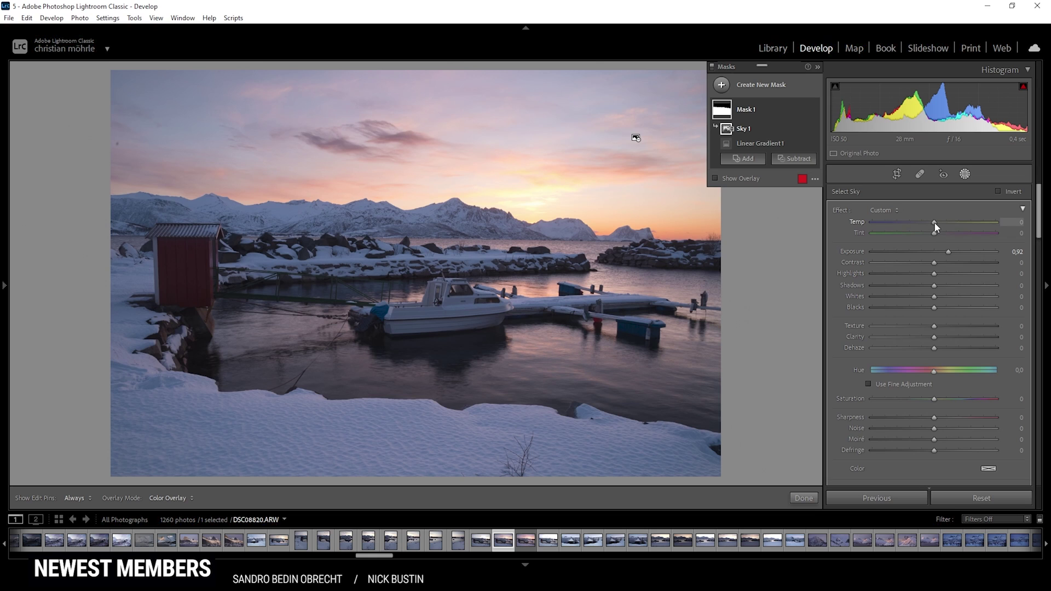
left_click_drag(936, 228, 940, 227)
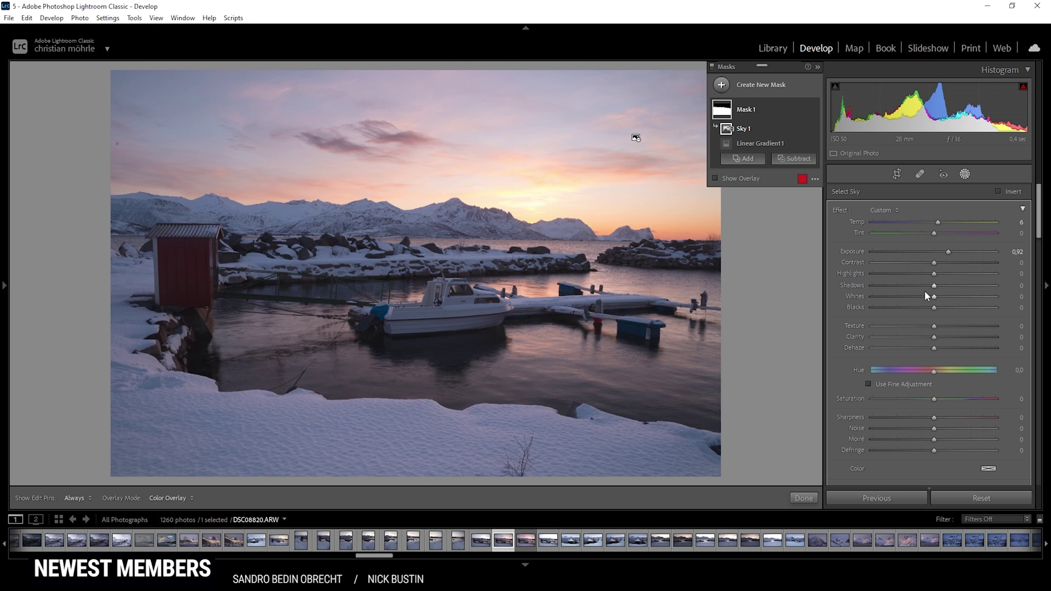
left_click_drag(934, 287, 942, 264)
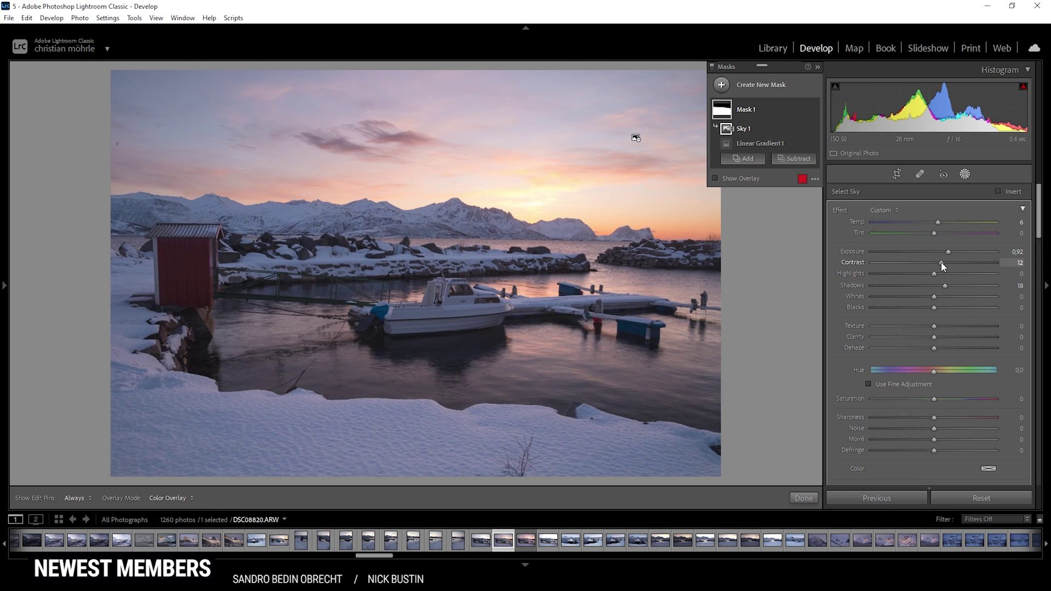
left_click_drag(942, 265, 940, 265)
left_click_drag(932, 399, 926, 396)
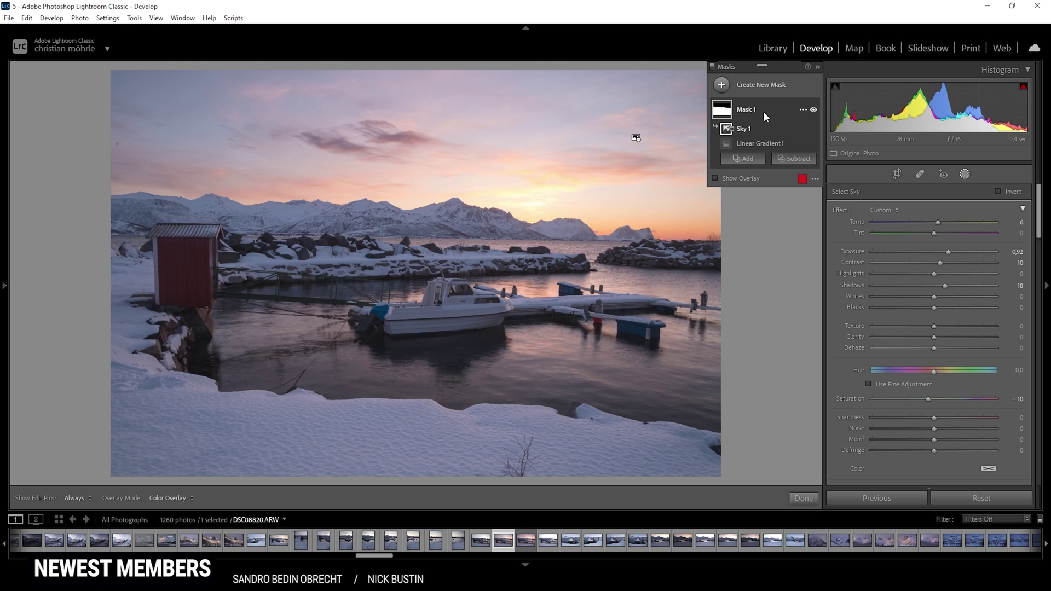
Step: Add a linear gradient fading down from the sky's top and lower its Exposure to −0.35
left_click(721, 86)
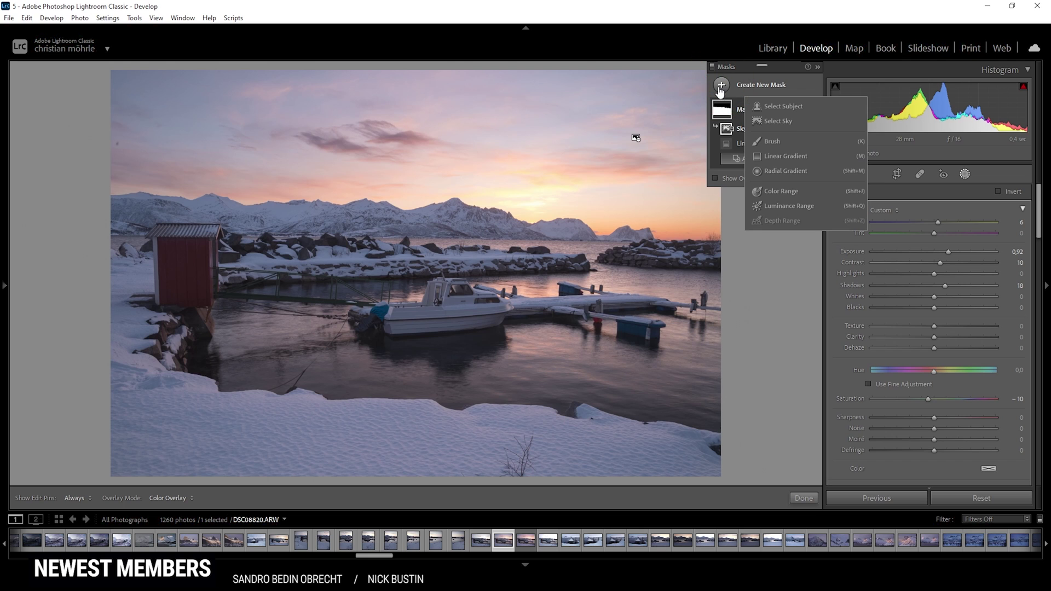
left_click(780, 157)
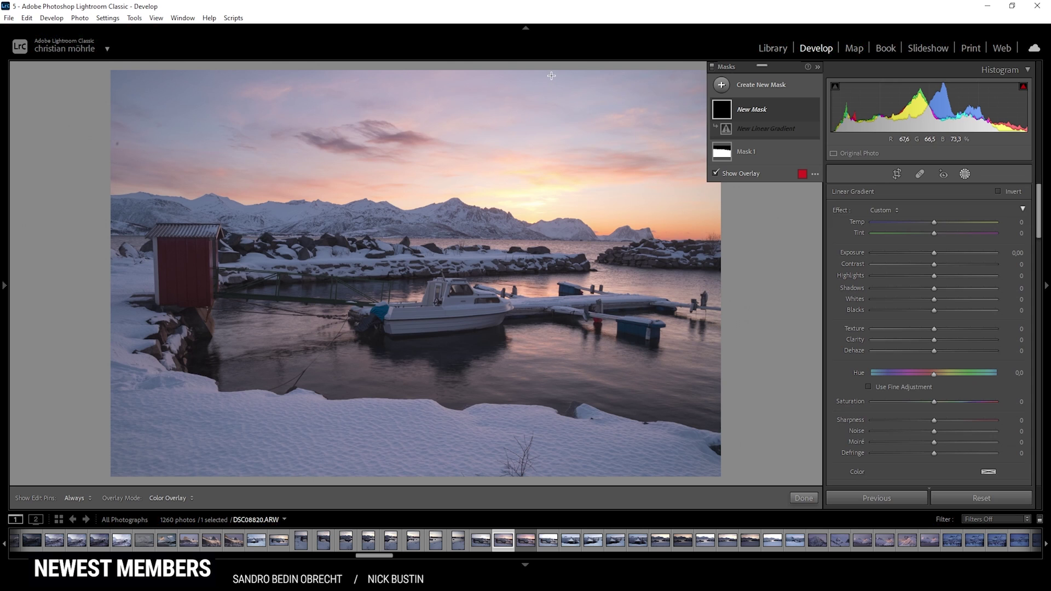
left_click_drag(549, 75, 534, 185)
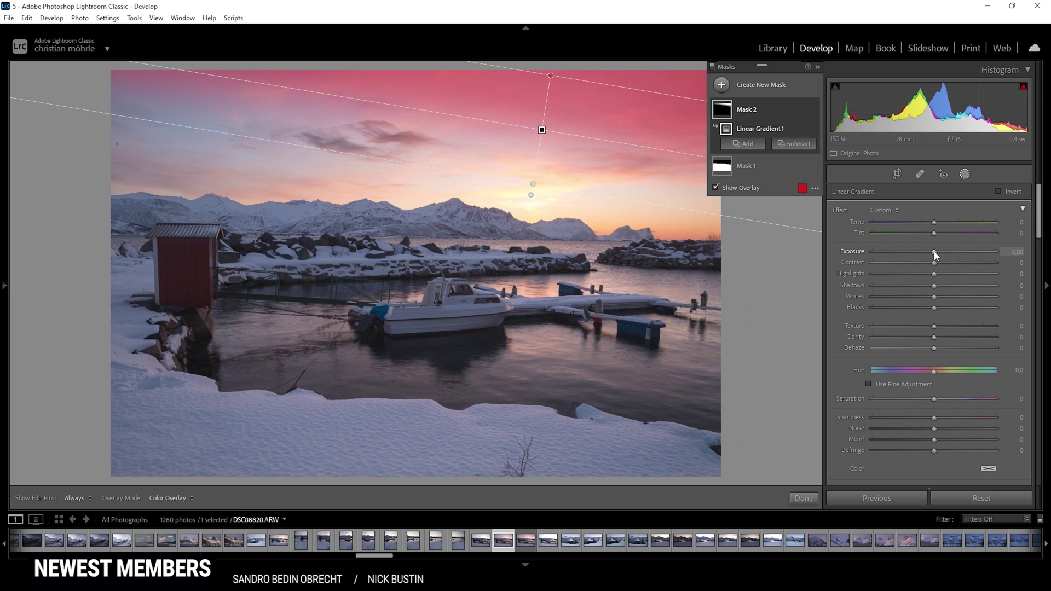
key("o")
left_click_drag(935, 254, 929, 255)
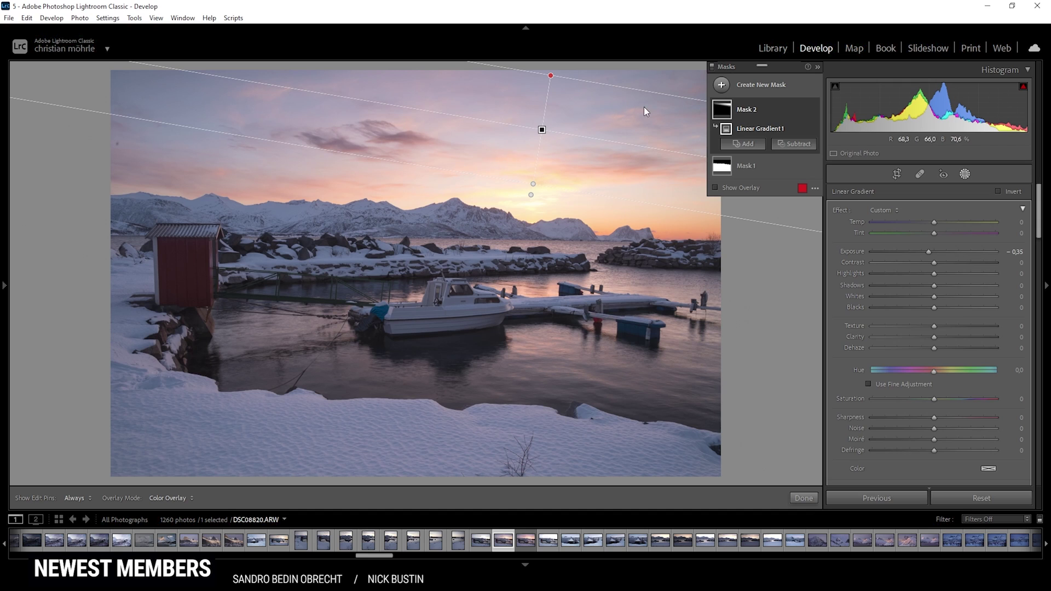
Step: Draw and angle a radial gradient ellipse over the sunset glow behind the mountains
left_click(721, 87)
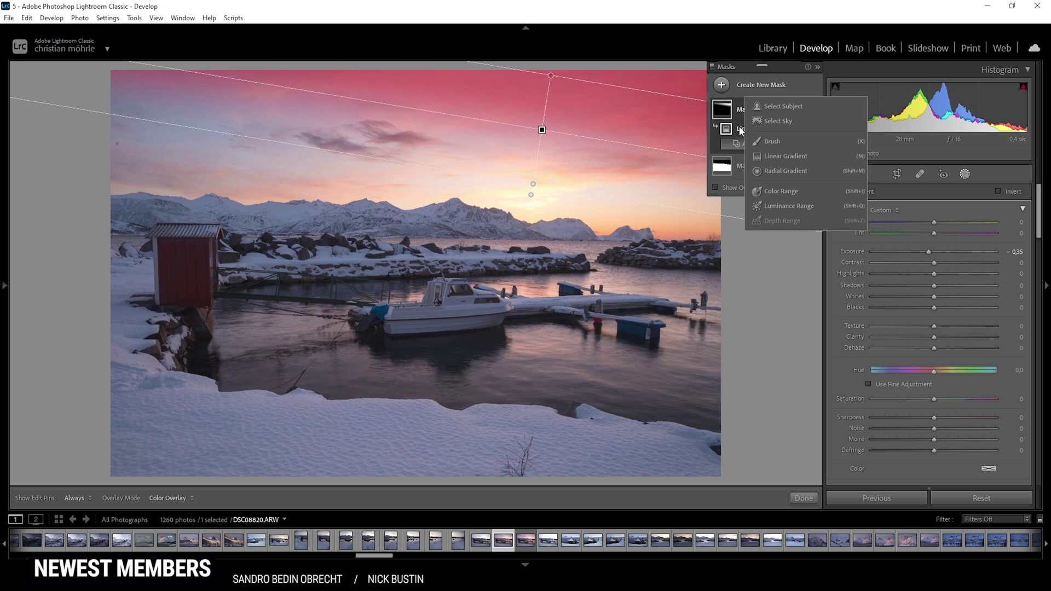
left_click(774, 170)
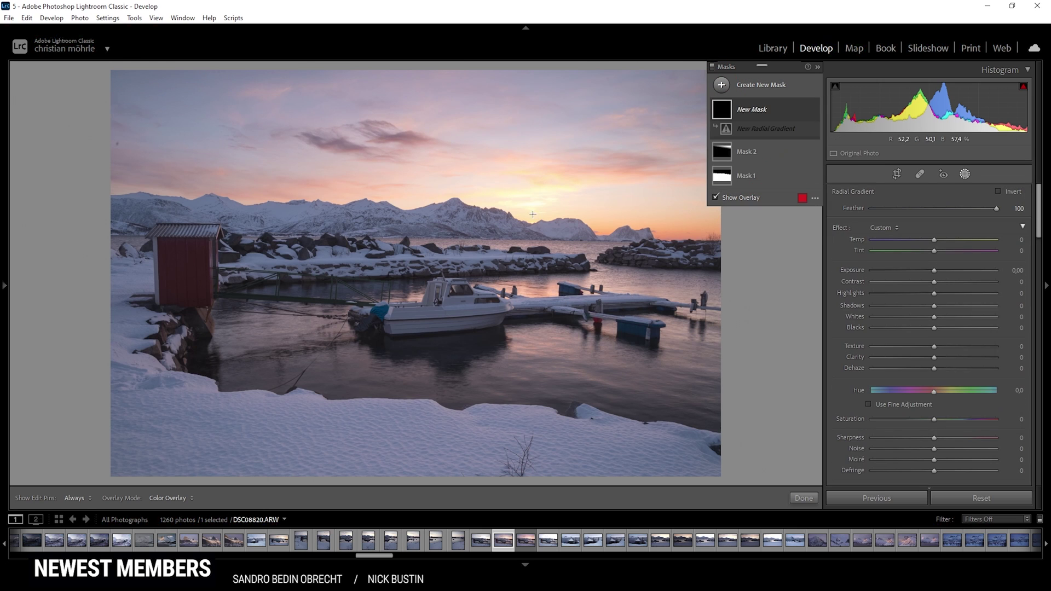
left_click_drag(511, 205, 616, 244)
mouse_move(623, 197)
left_mouse_down()
mouse_move(624, 215)
mouse_move(624, 206)
left_mouse_up()
left_click_drag(519, 213, 510, 205)
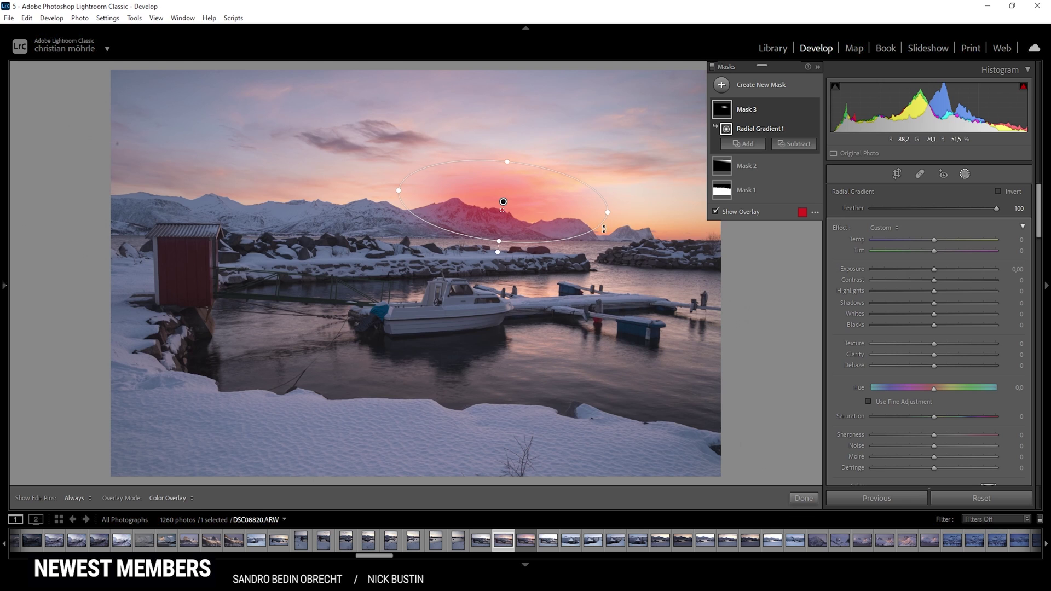
Step: Hide the overlay and set the ellipse's Blacks 17, Clarity −6 and Dehaze −18
left_click(936, 325)
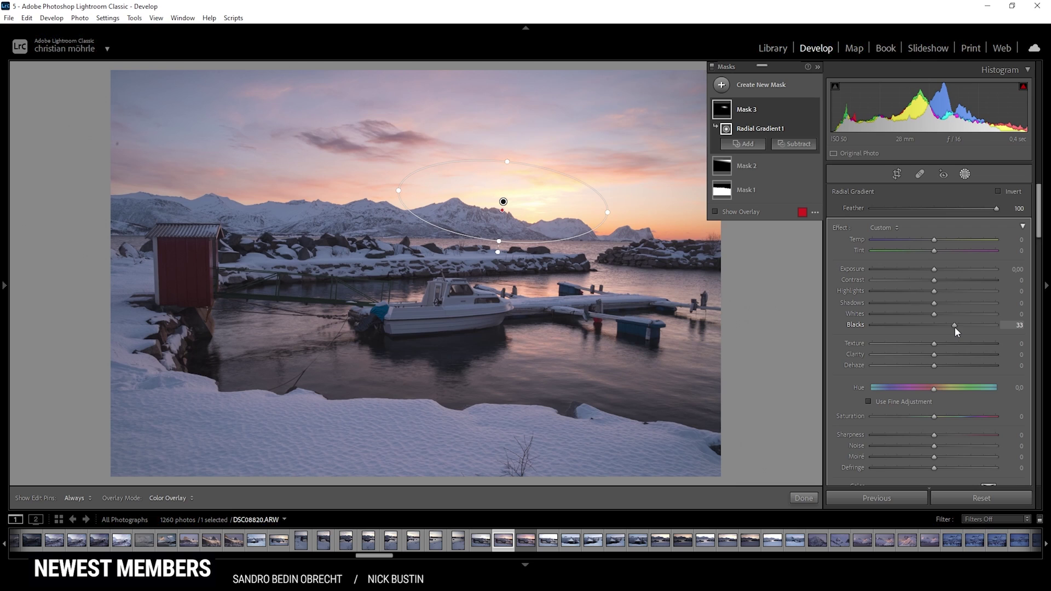
left_click_drag(955, 327, 950, 327)
left_click_drag(945, 327, 944, 327)
left_click_drag(935, 356, 930, 357)
left_click_drag(934, 366, 919, 365)
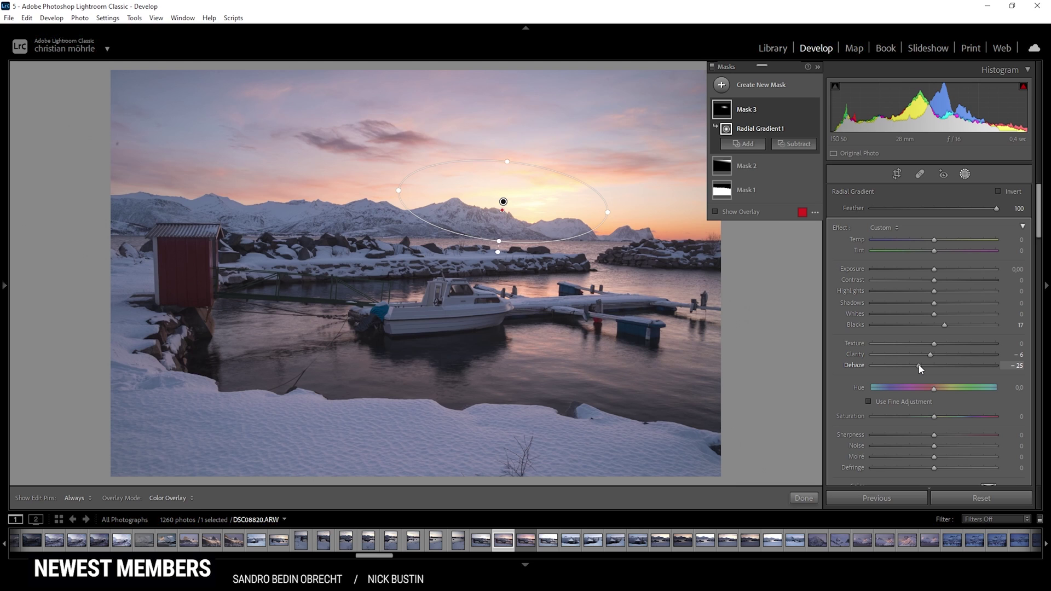
left_click_drag(919, 365, 923, 366)
left_click_drag(399, 191, 390, 190)
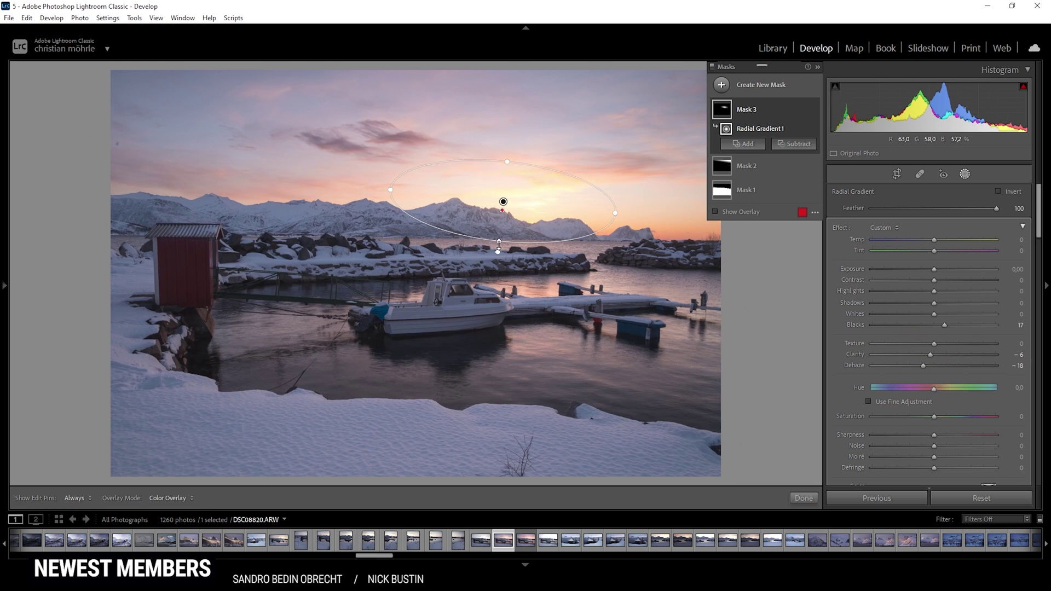
Step: Widen and flatten the sunset ellipse over the glowing horizon
left_click_drag(499, 243, 498, 241)
left_click_drag(499, 177, 495, 180)
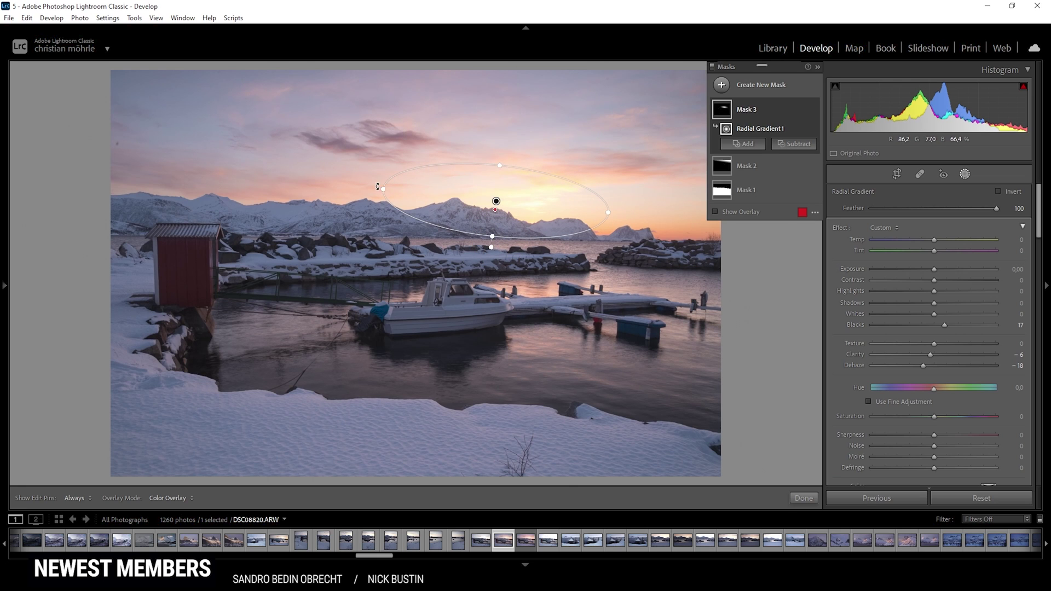
left_click_drag(377, 186, 379, 192)
left_click_drag(604, 210, 605, 207)
Step: Add a radial gradient ellipse centred on the boat and pier
left_click(721, 85)
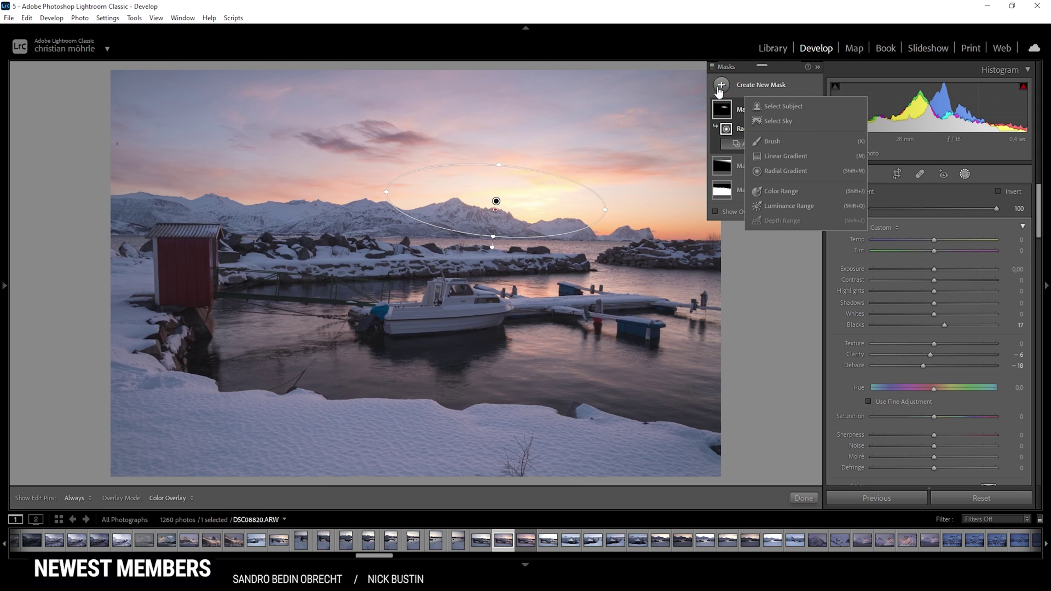
left_click(785, 170)
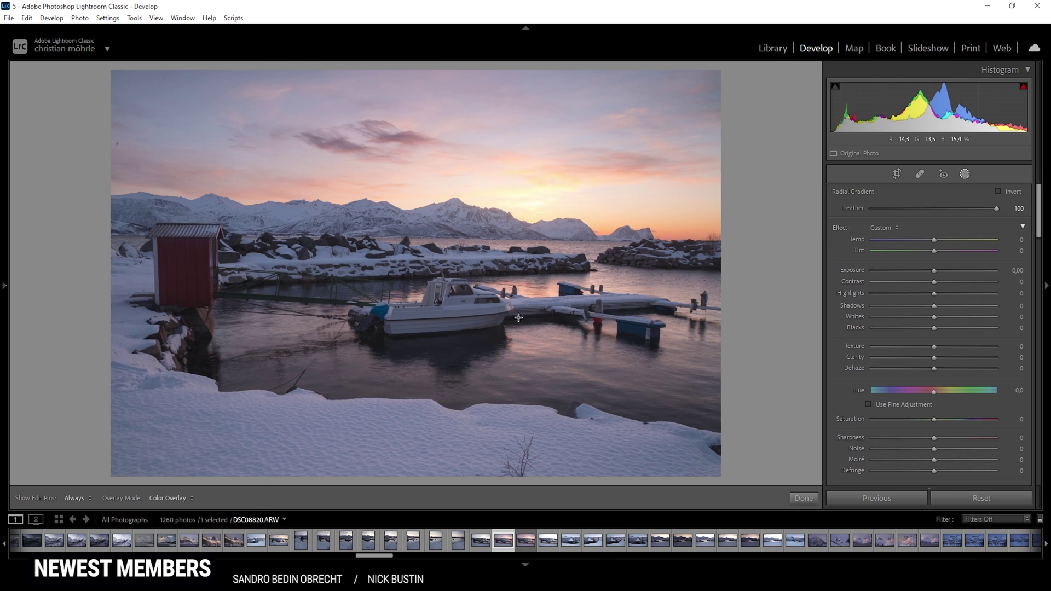
left_click_drag(509, 313, 714, 377)
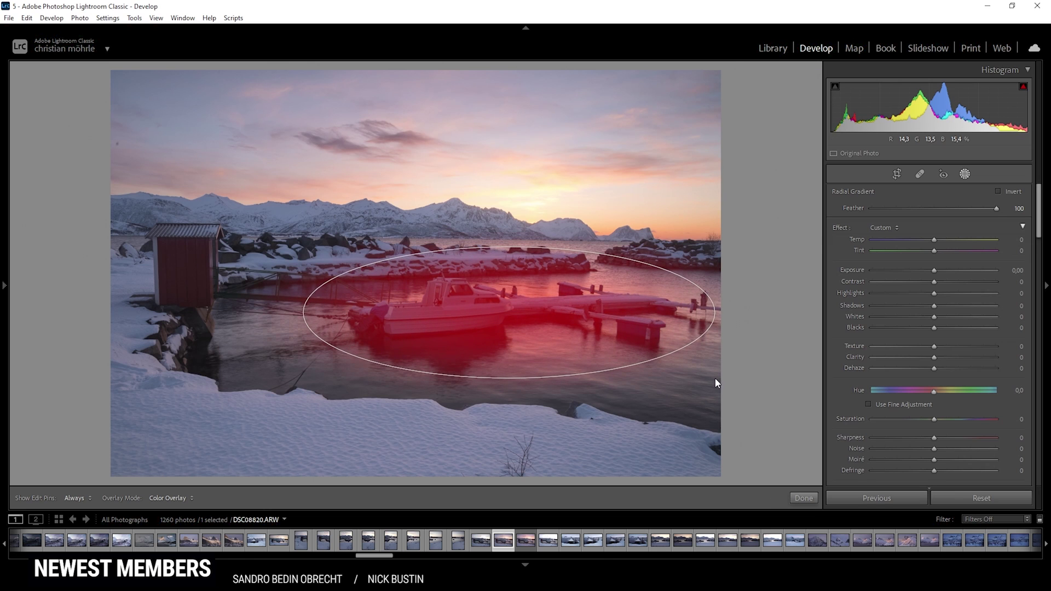
left_click(480, 309)
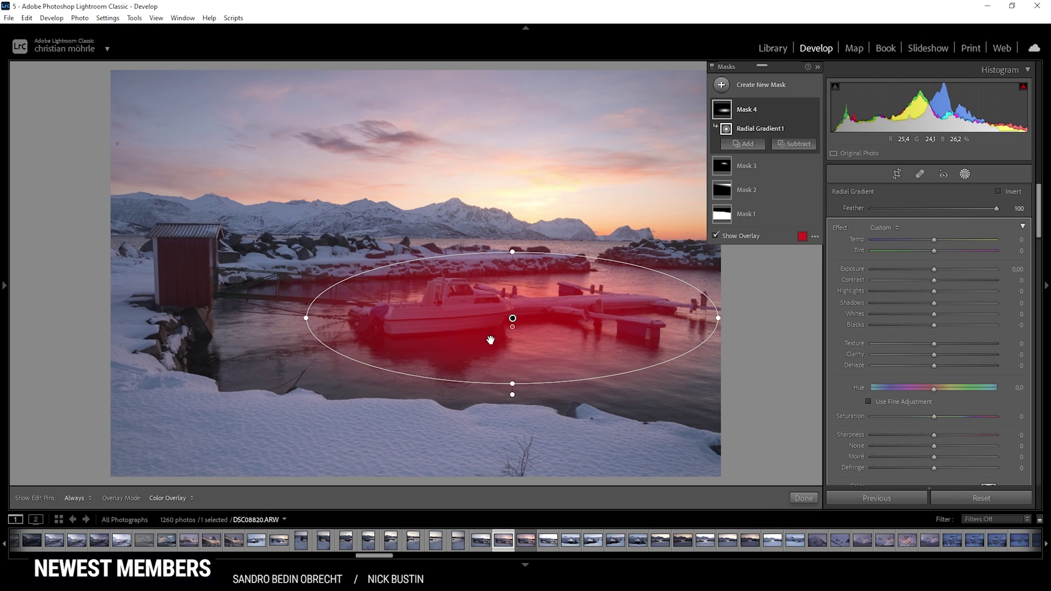
left_click_drag(490, 340, 510, 315)
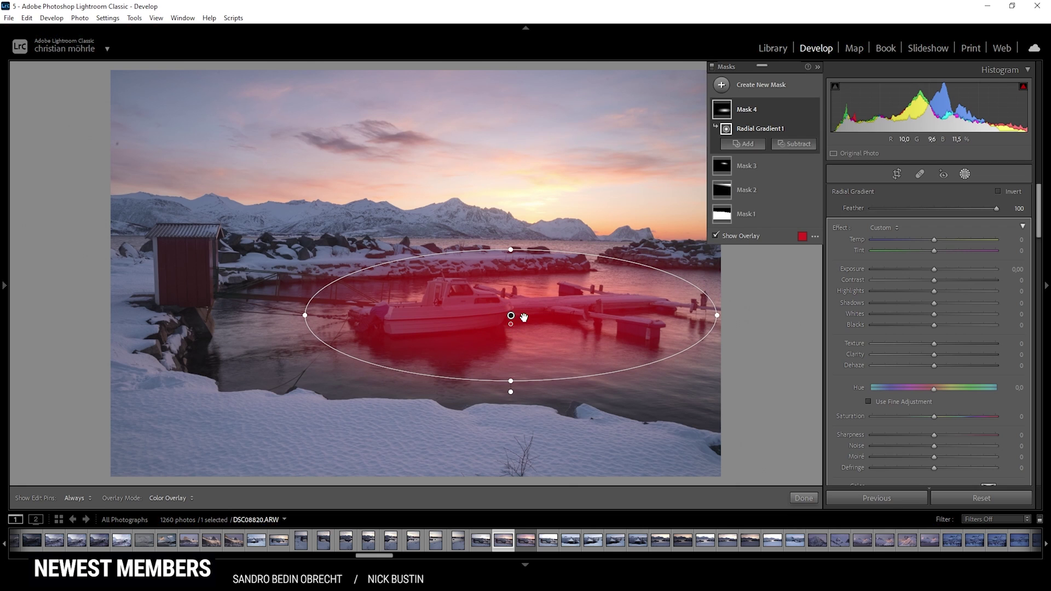
Step: Hide the overlay and set the boat mask to Highlights 16, Whites 18, Blacks 12, Clarity −5
key("o")
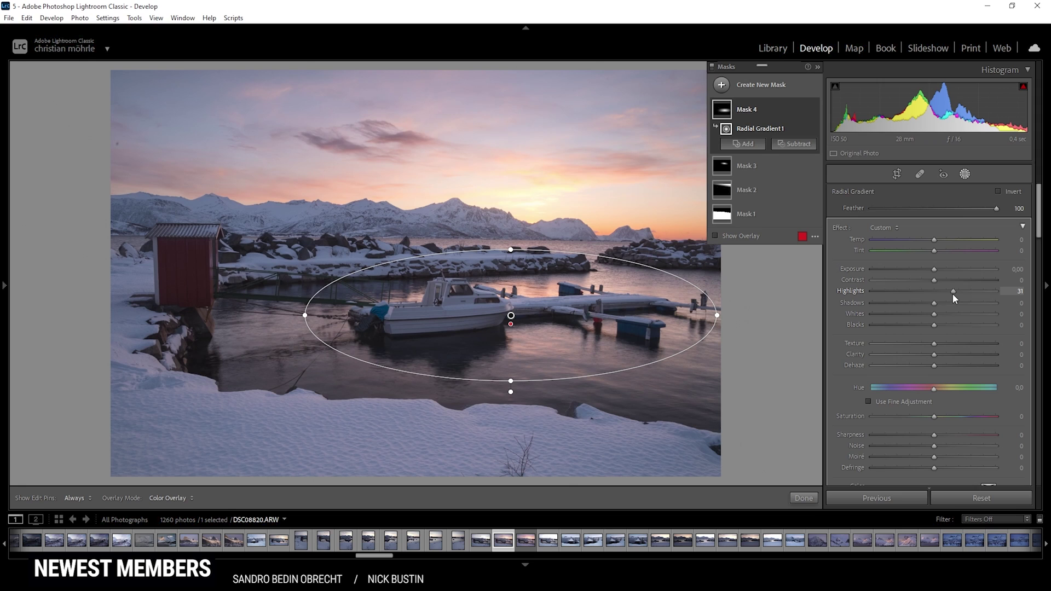
left_click_drag(953, 294, 943, 294)
left_click_drag(934, 325, 946, 326)
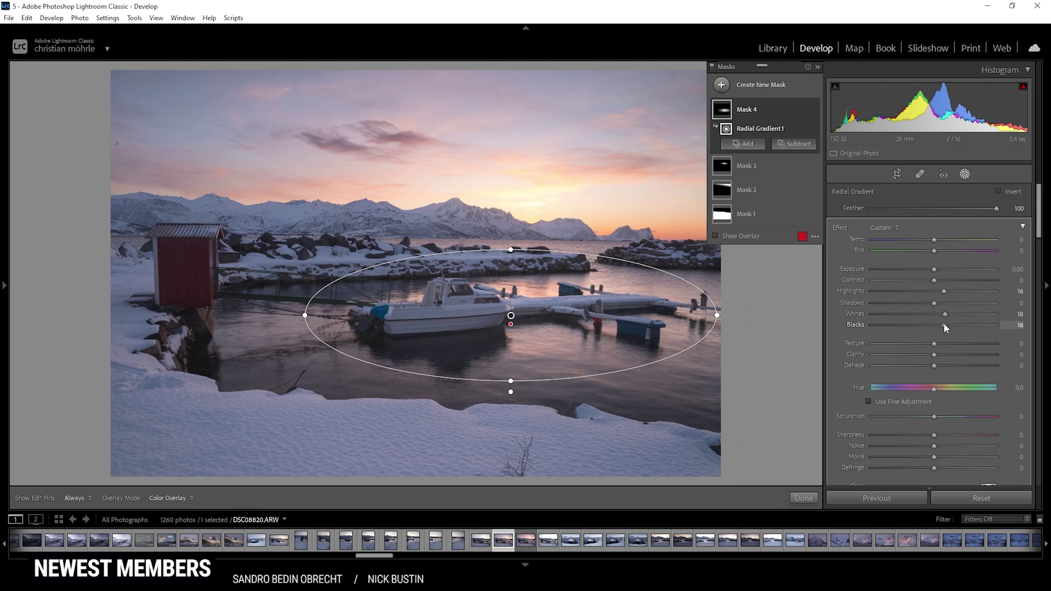
left_click_drag(943, 326, 931, 359)
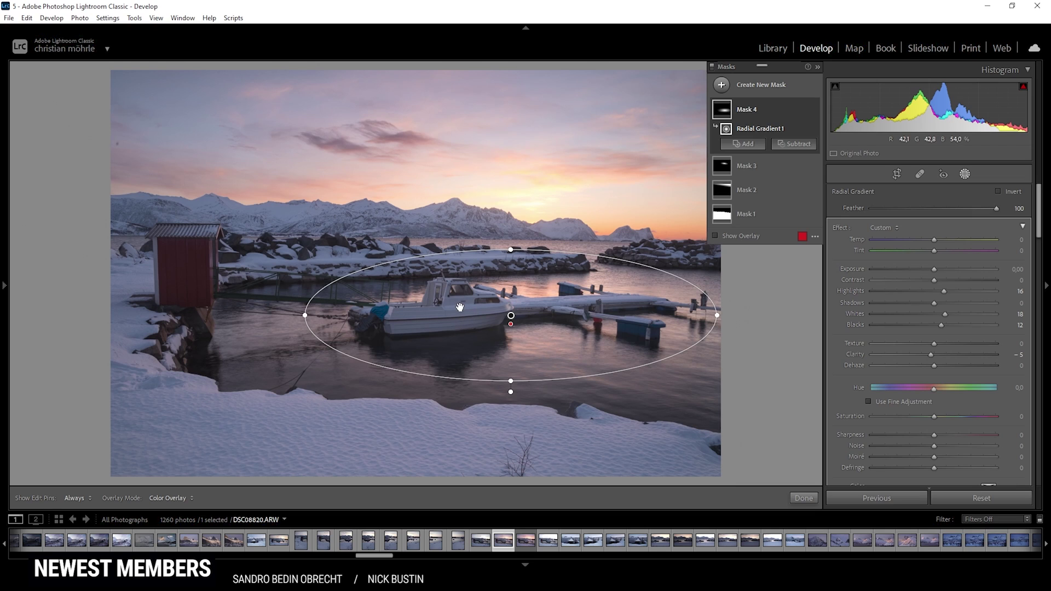
left_click(722, 85)
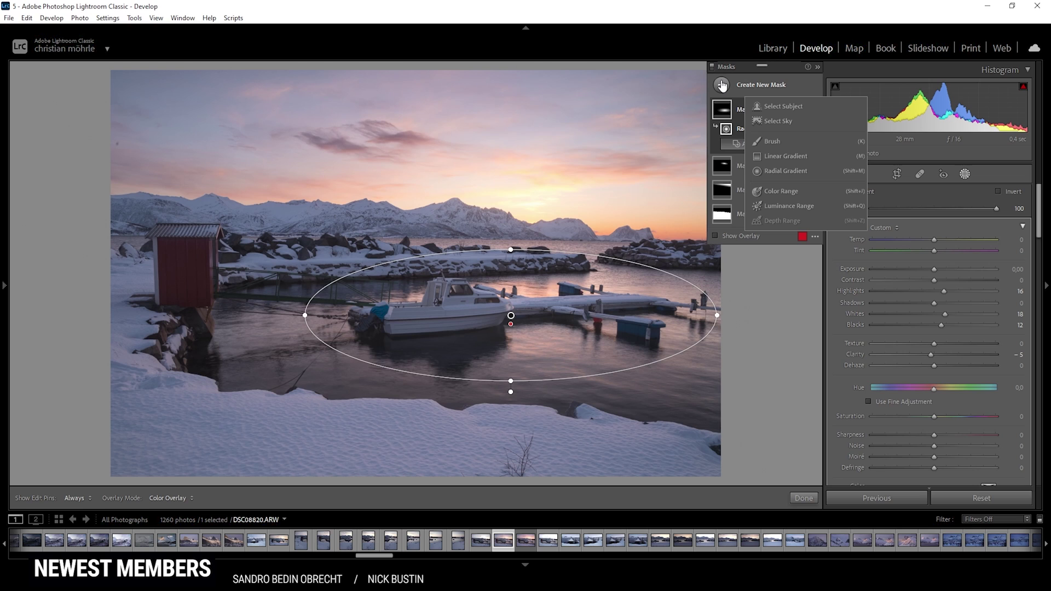
Step: Generate Mask 5 with Select Subject to cover the boat and dock
left_click(786, 105)
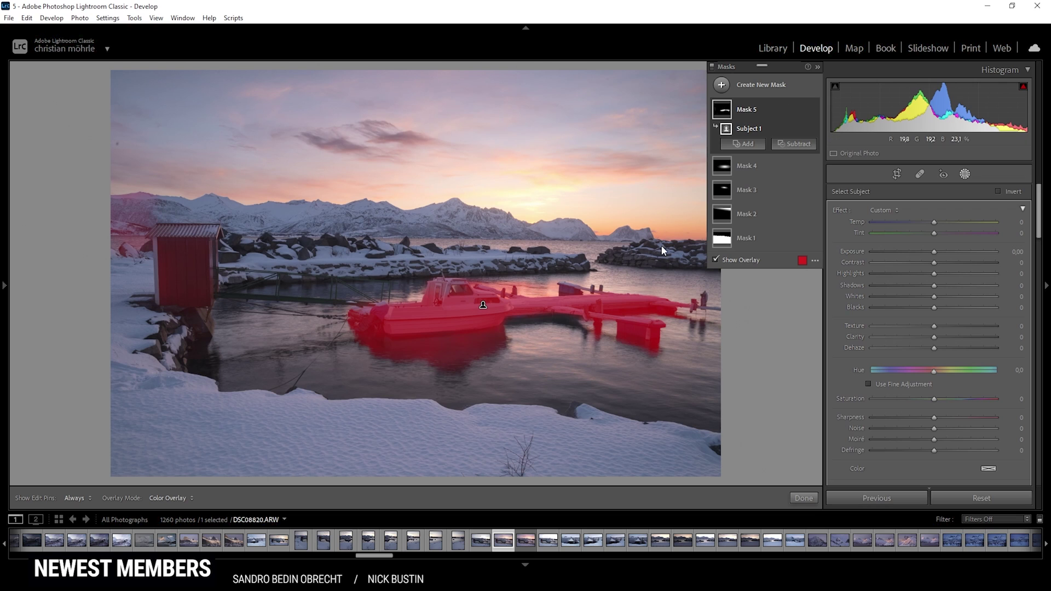
Step: Brush-subtract the water and pier reflections from the subject mask
left_click(799, 145)
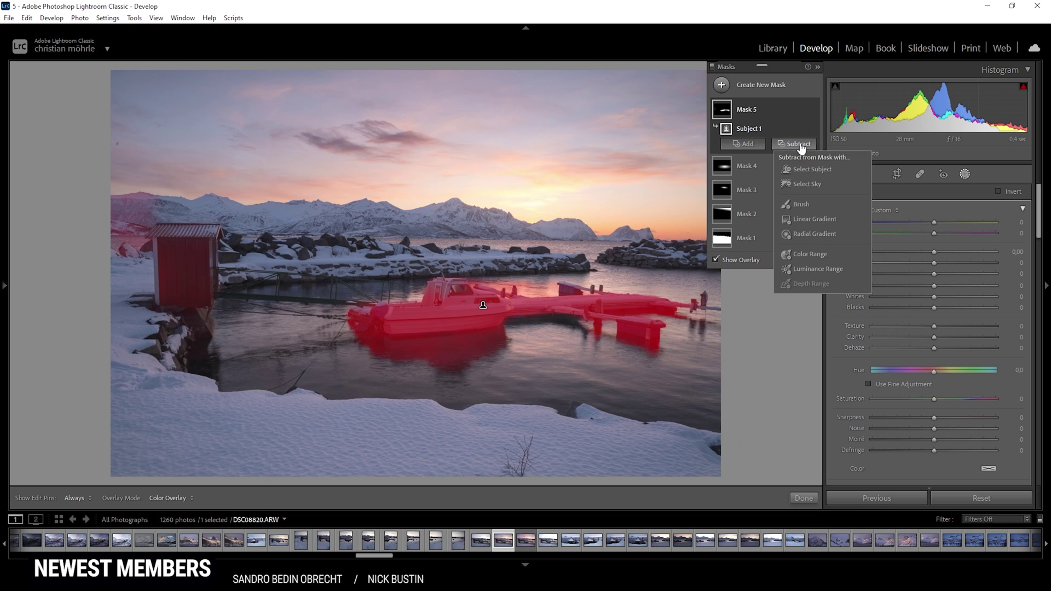
left_click(795, 205)
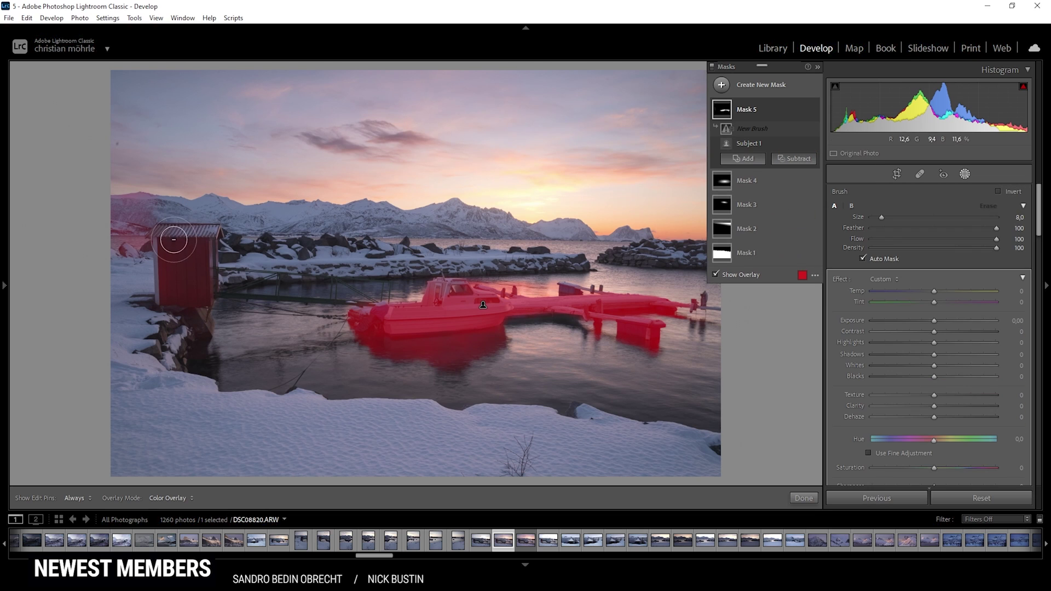
key("h")
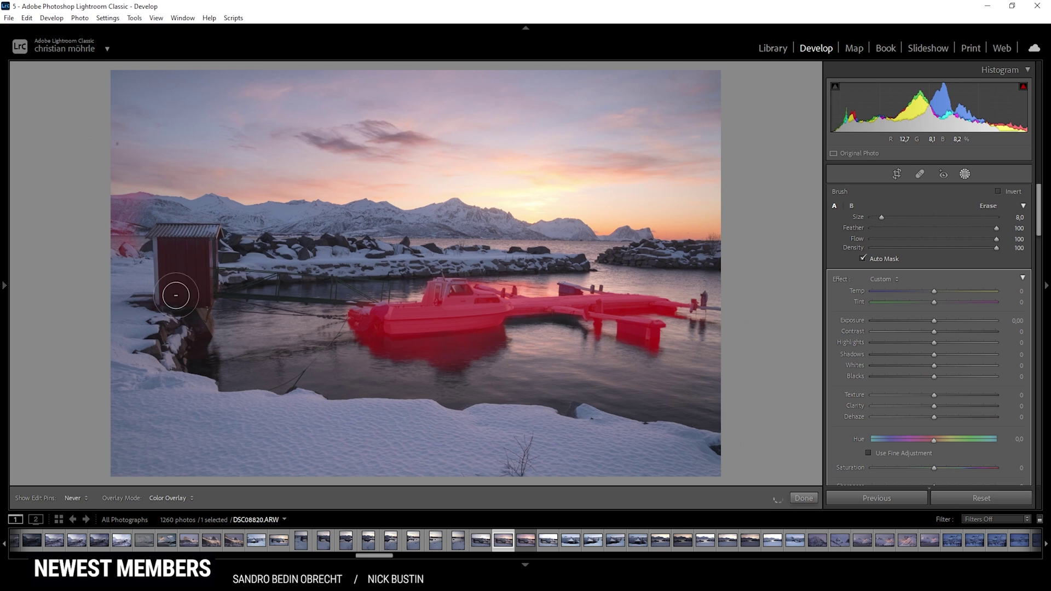
key("h")
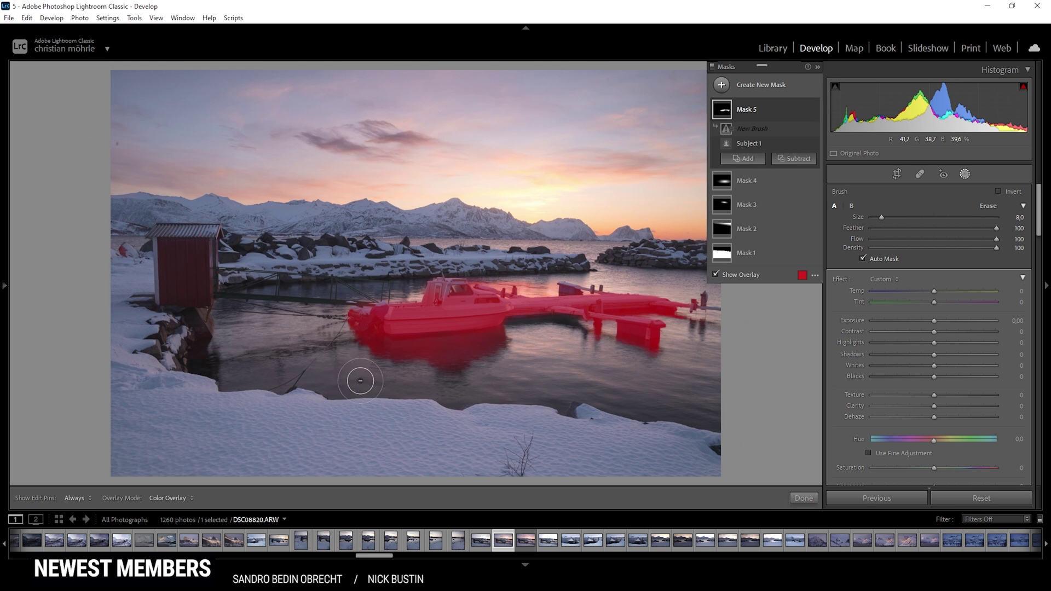
mouse_move(352, 364)
left_mouse_down()
mouse_move(394, 377)
mouse_move(360, 367)
mouse_move(383, 357)
mouse_move(430, 364)
mouse_move(378, 355)
mouse_move(495, 343)
left_mouse_up()
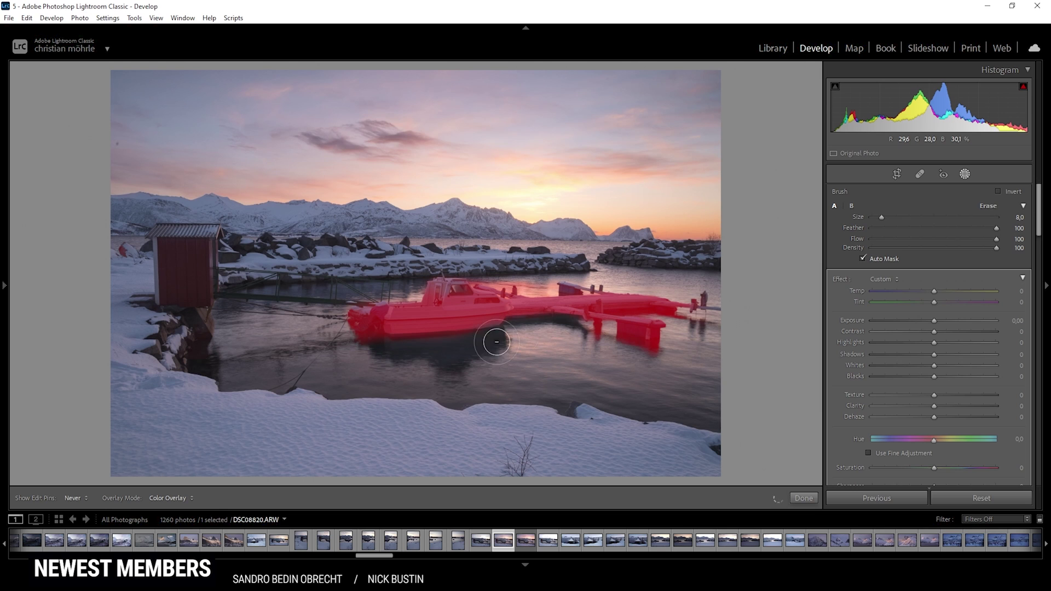
key("h")
key("h")
mouse_move(557, 352)
left_mouse_down()
mouse_move(581, 337)
mouse_move(589, 347)
mouse_move(641, 344)
mouse_move(631, 335)
mouse_move(615, 338)
mouse_move(649, 360)
mouse_move(596, 355)
mouse_move(583, 337)
mouse_move(636, 354)
mouse_move(671, 318)
left_mouse_up()
key("h")
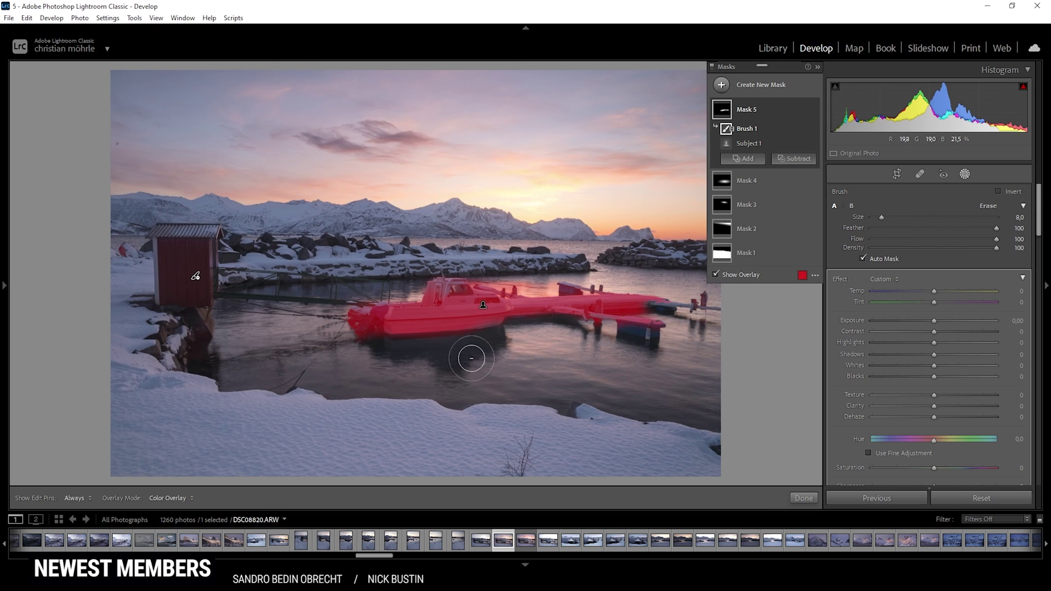
key("h")
key("h")
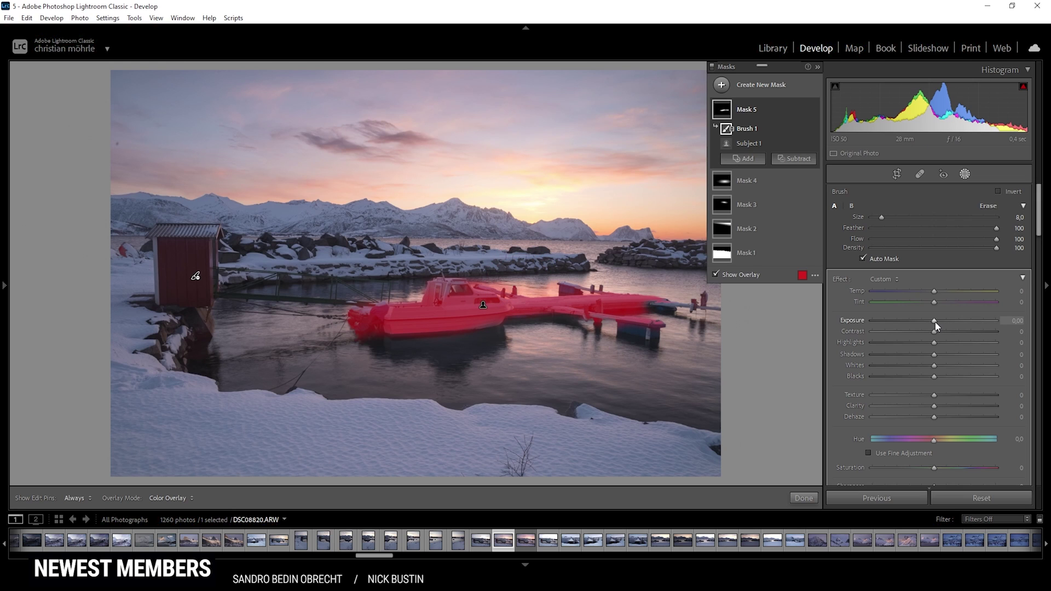
Step: Brighten the boat and dock to Exposure 0.46 and close masking
key("o")
left_click_drag(935, 322, 943, 321)
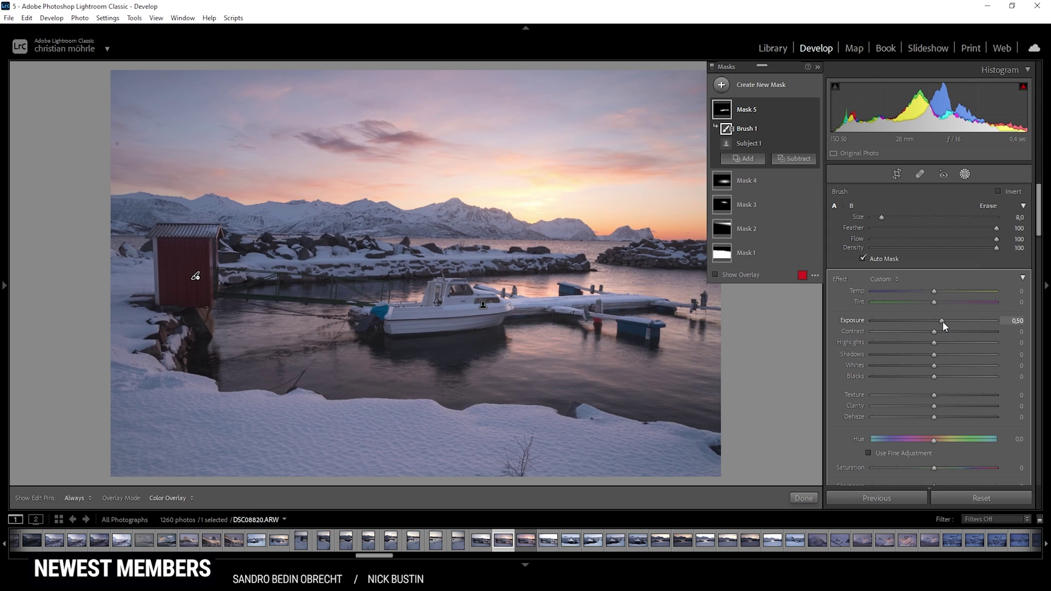
left_click(941, 321)
left_click(961, 176)
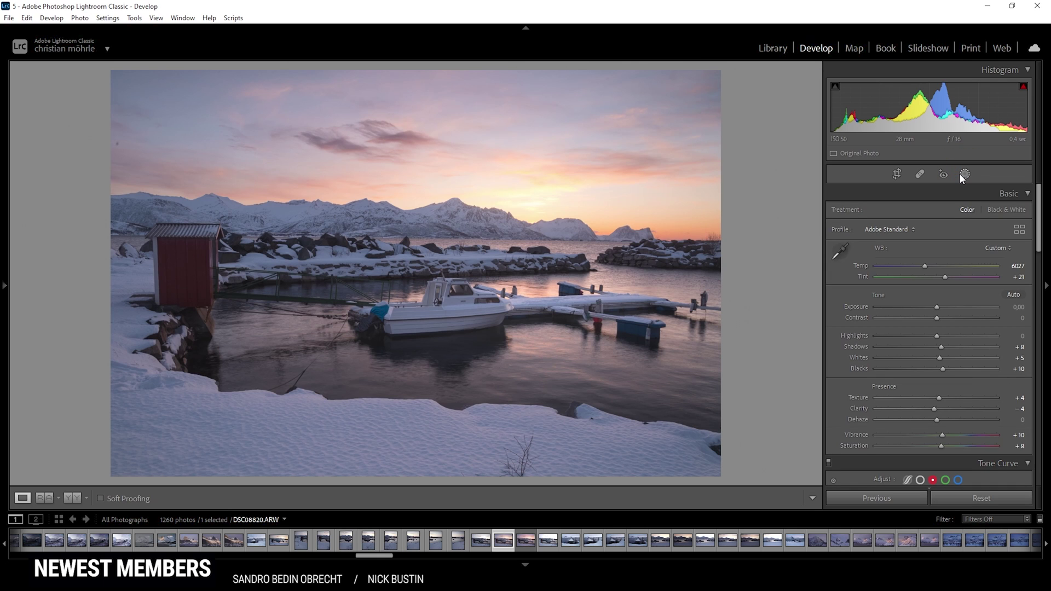
Step: View the original, compare Before/After side by side, return to Loupe, and collapse Tone Curve
key("backslash")
left_click(70, 498)
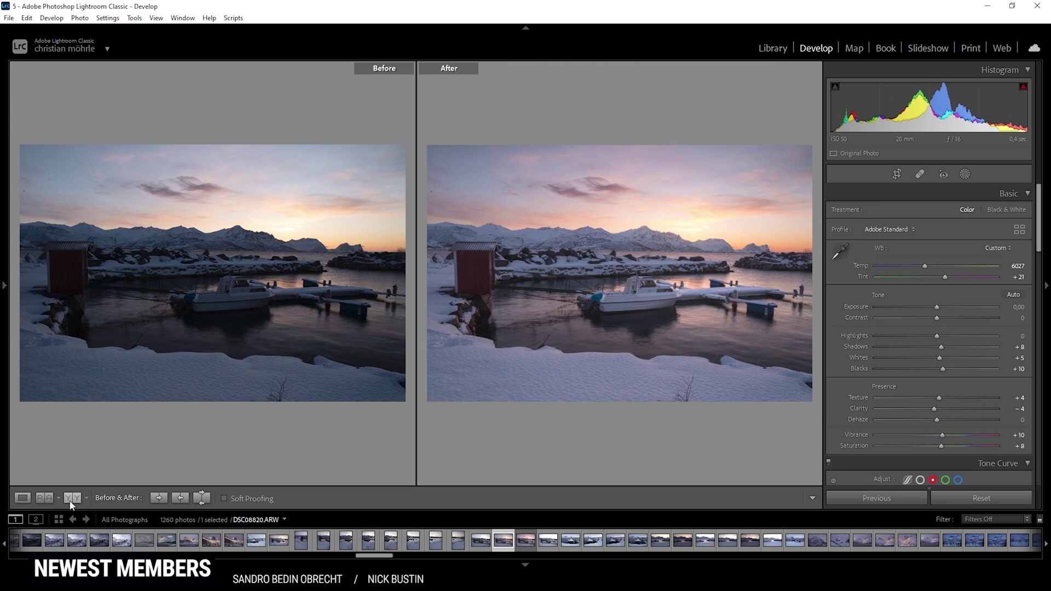
left_click(22, 498)
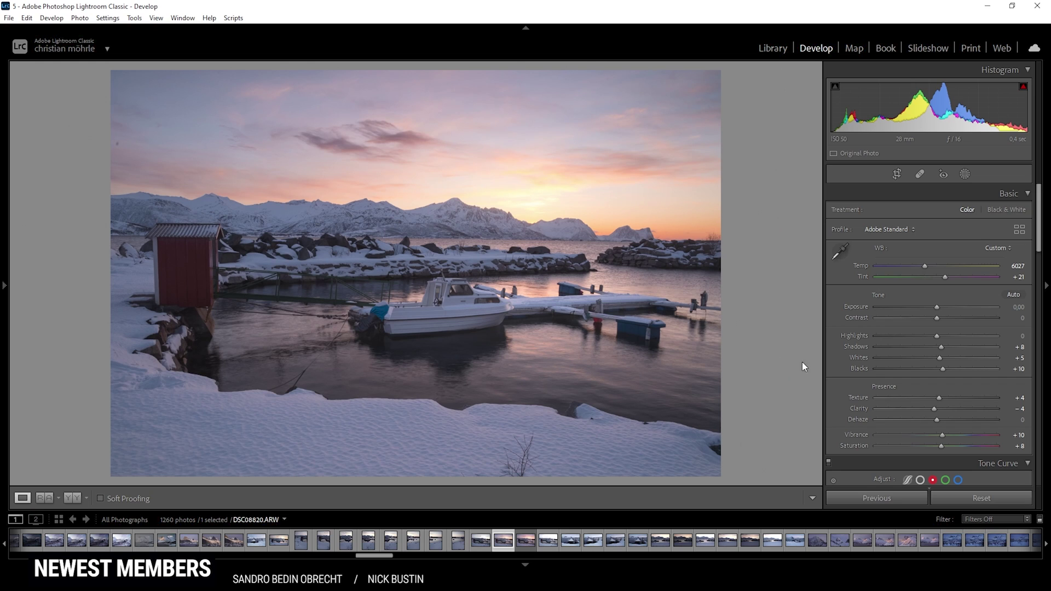
scroll(847, 315, "down", 3)
left_click(847, 315)
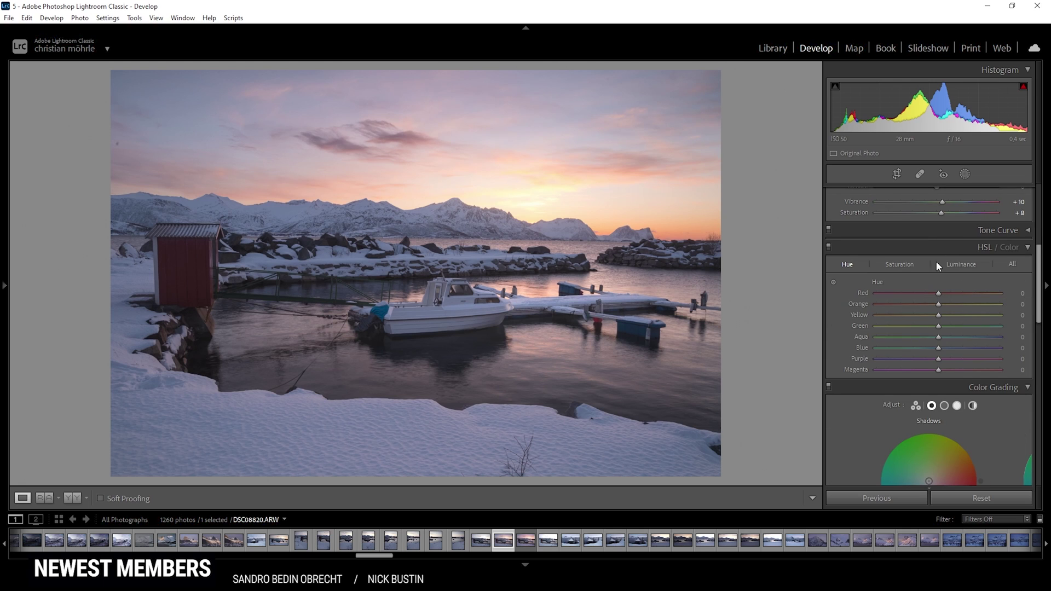
Step: Raise the red channel's highlight point on the tone curve for a pinker sky
left_click(998, 231)
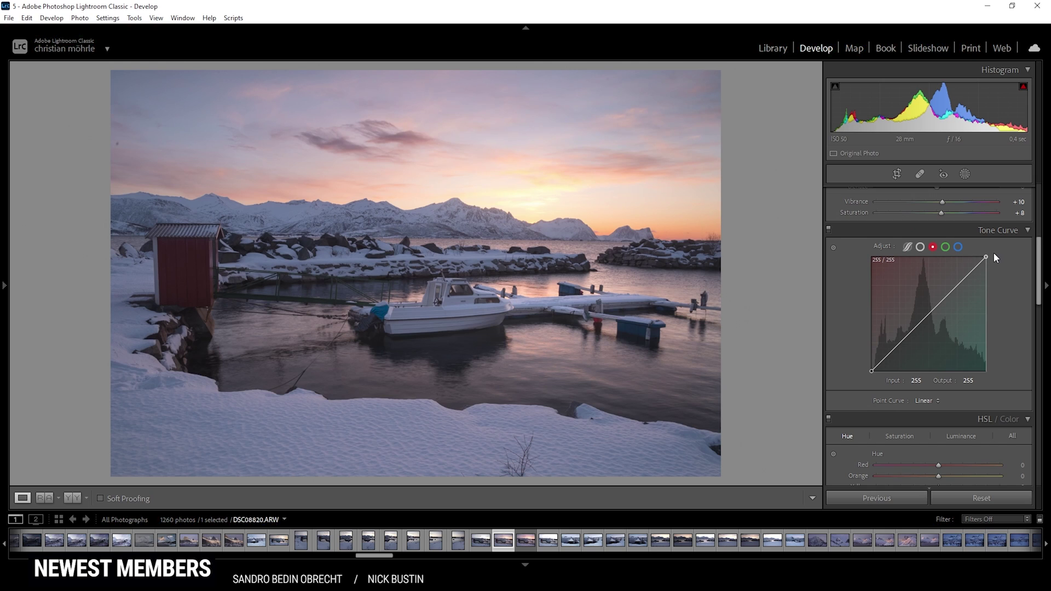
left_click_drag(987, 252, 982, 249)
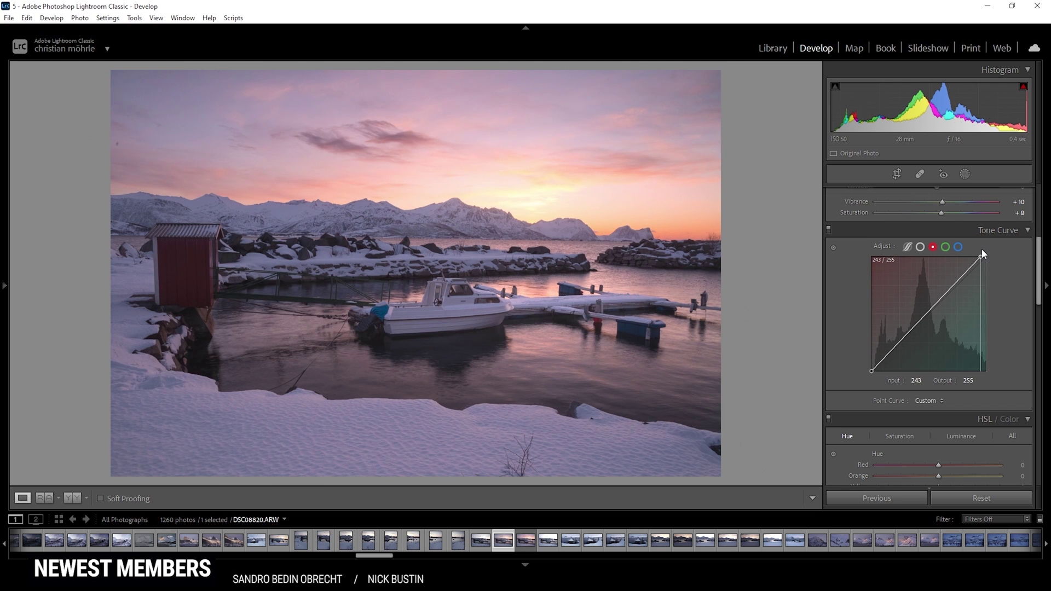
left_click_drag(982, 248, 983, 249)
left_click(982, 255)
left_click_drag(982, 257, 981, 259)
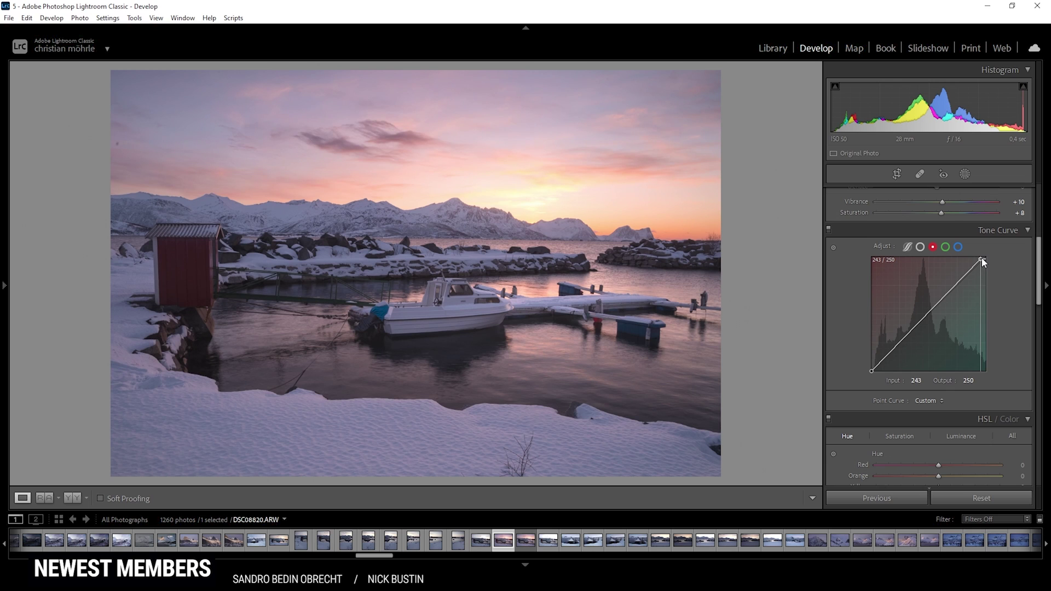
left_click_drag(981, 258, 982, 259)
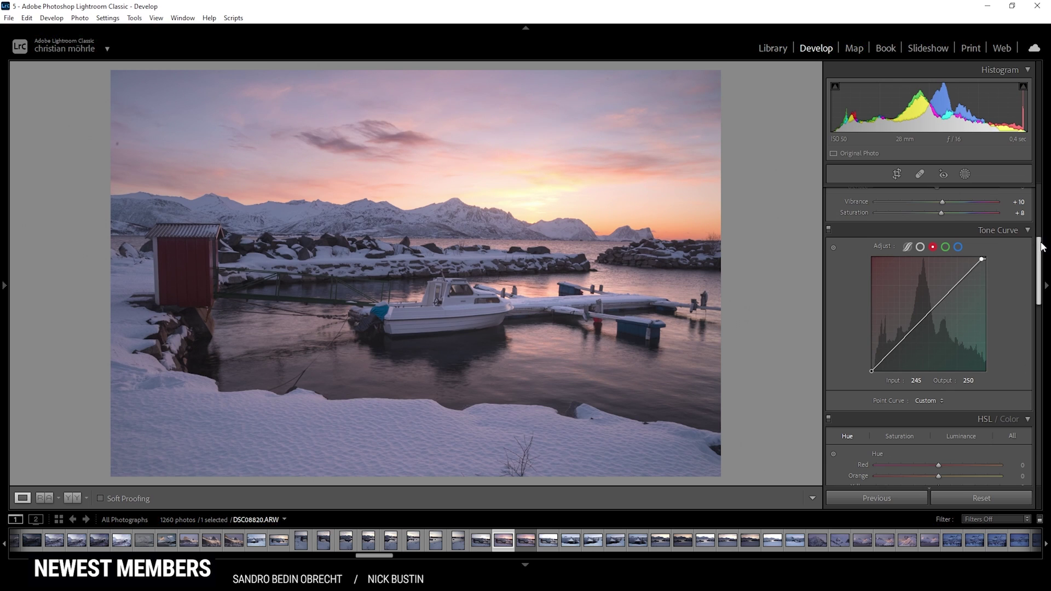
Step: Toggle the tone curve off and on to compare, leave it on, and collapse the panel
left_click(827, 228)
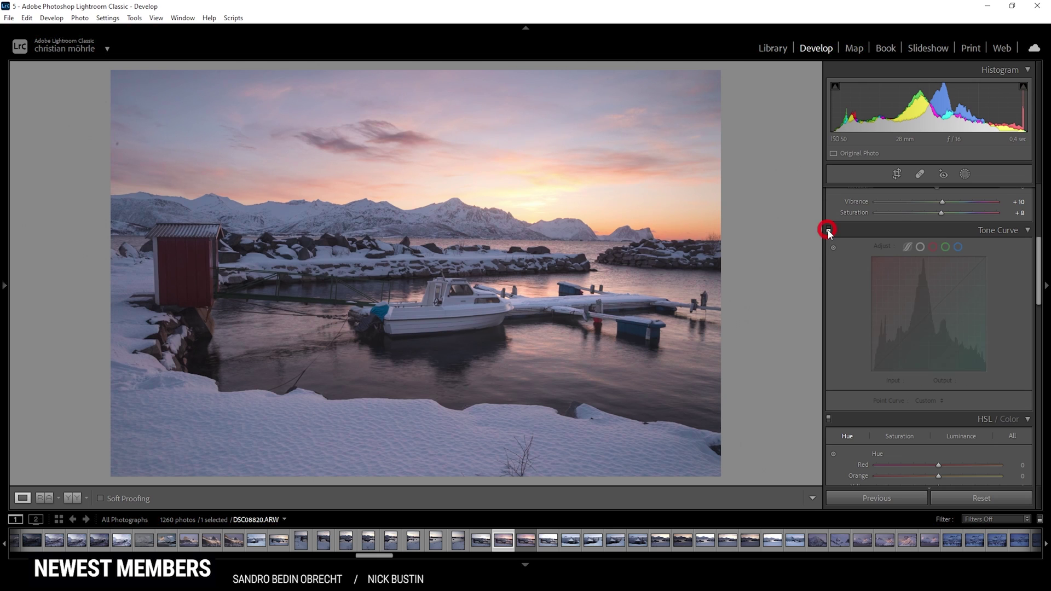
left_click(828, 228)
left_click(827, 229)
left_click(827, 229)
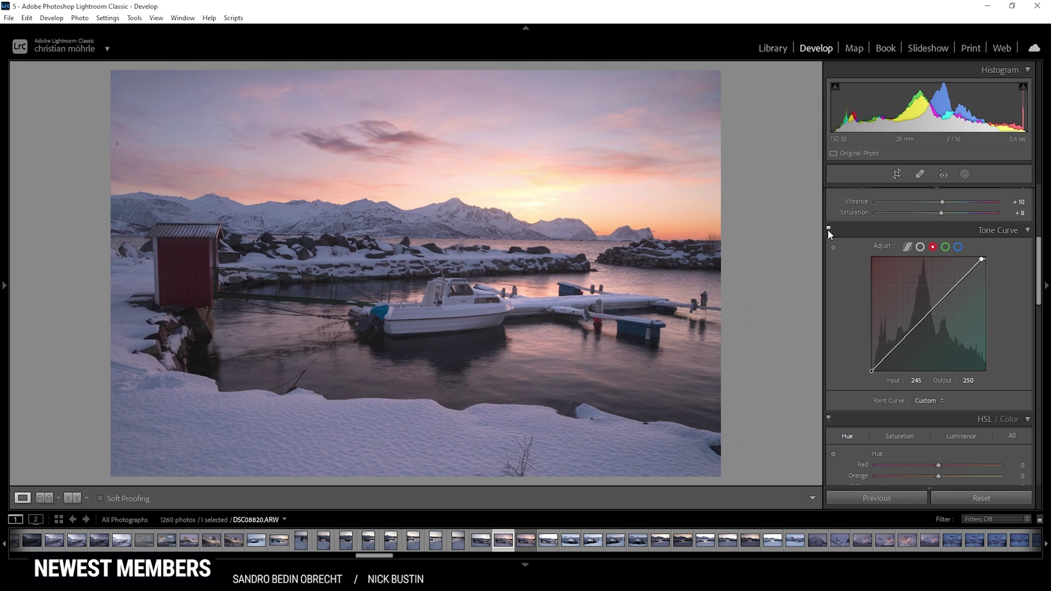
left_click(828, 228)
left_click(827, 229)
left_click(828, 229)
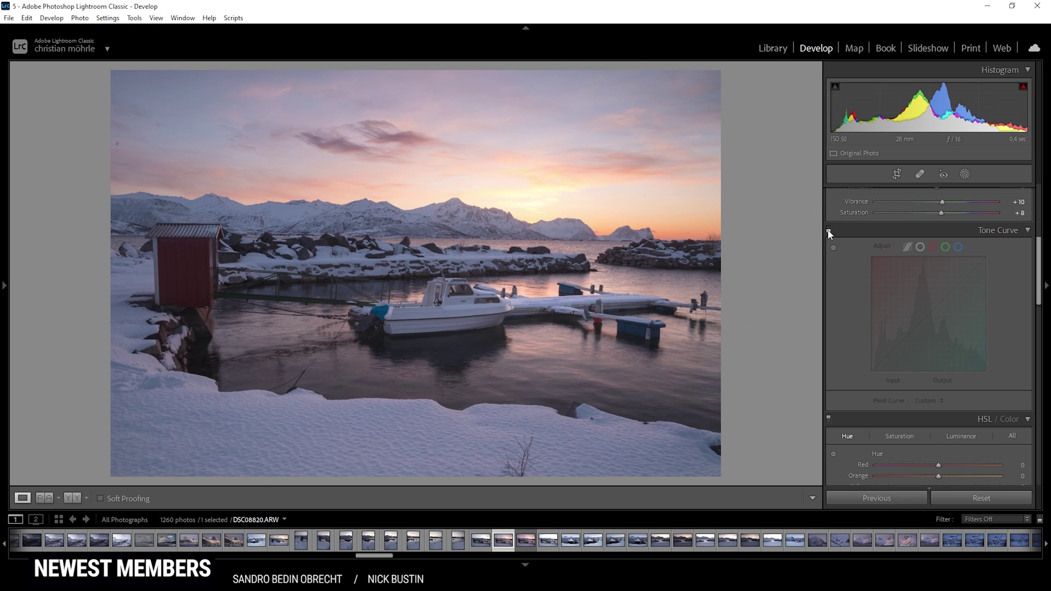
left_click(828, 229)
left_click(828, 229)
left_click(828, 228)
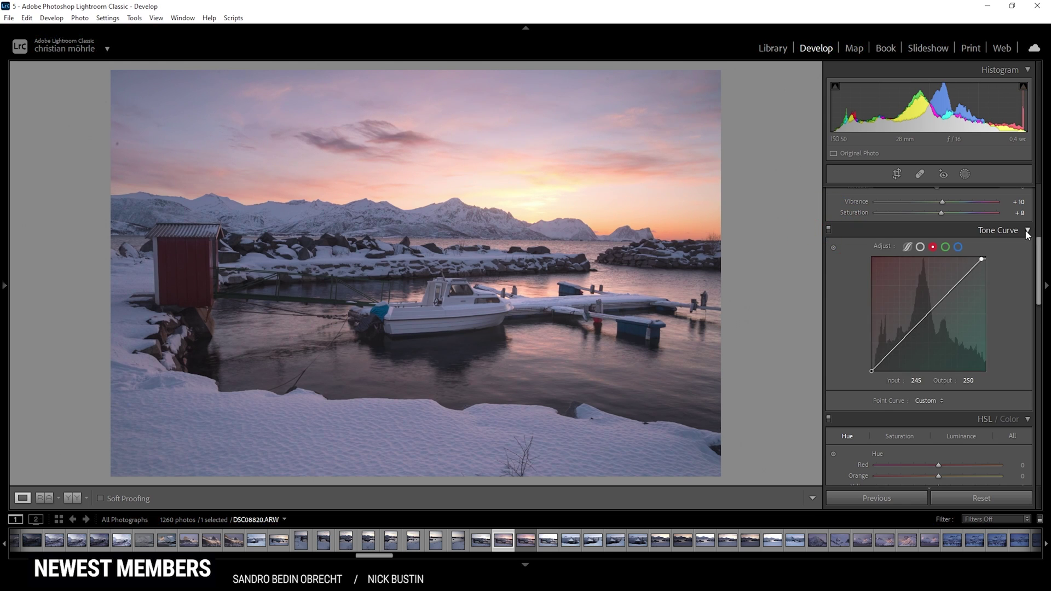
left_click(1025, 231)
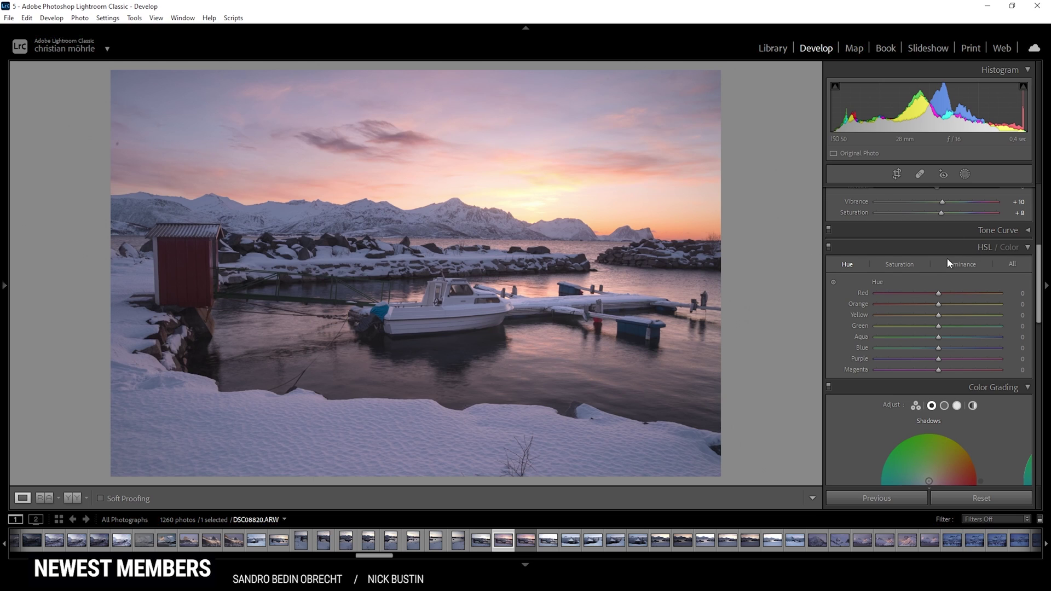
Step: Give the Color Grading highlights a warm orange tint: Hue 16, Saturation 17
left_click(1018, 244)
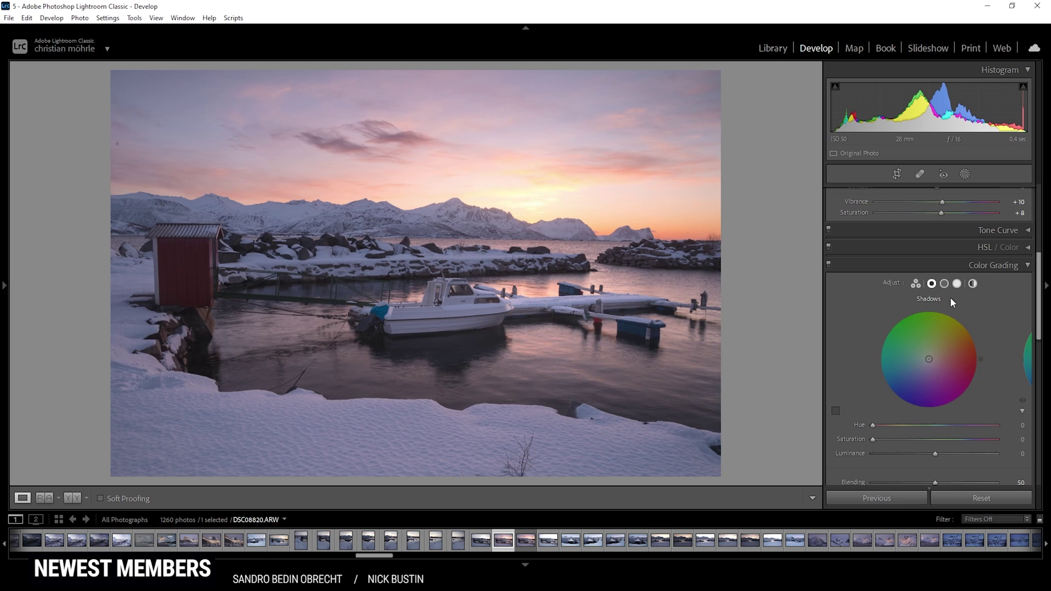
scroll(988, 301, "down", 3)
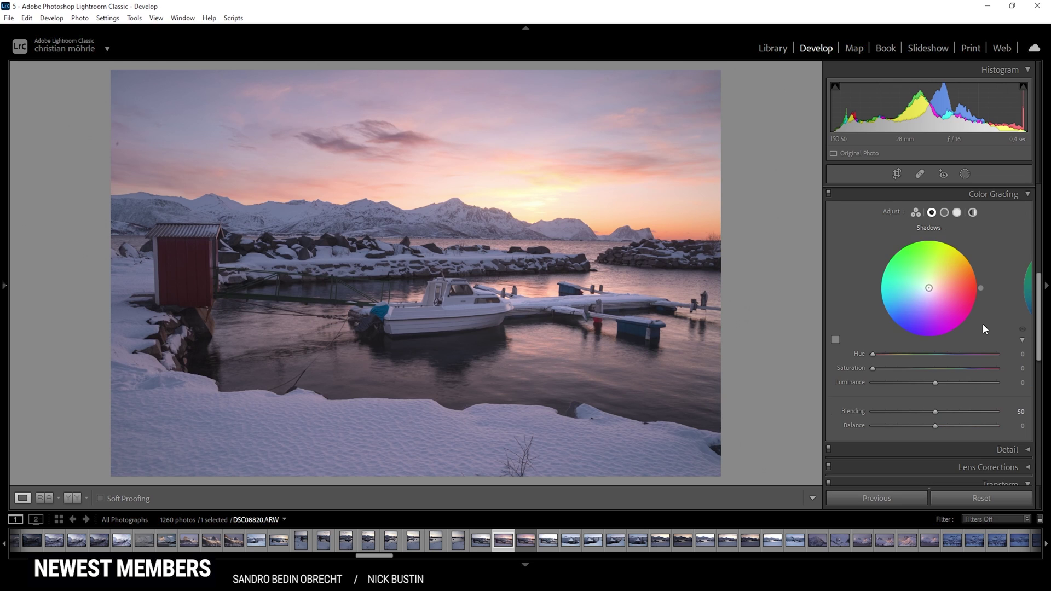
left_click(958, 213)
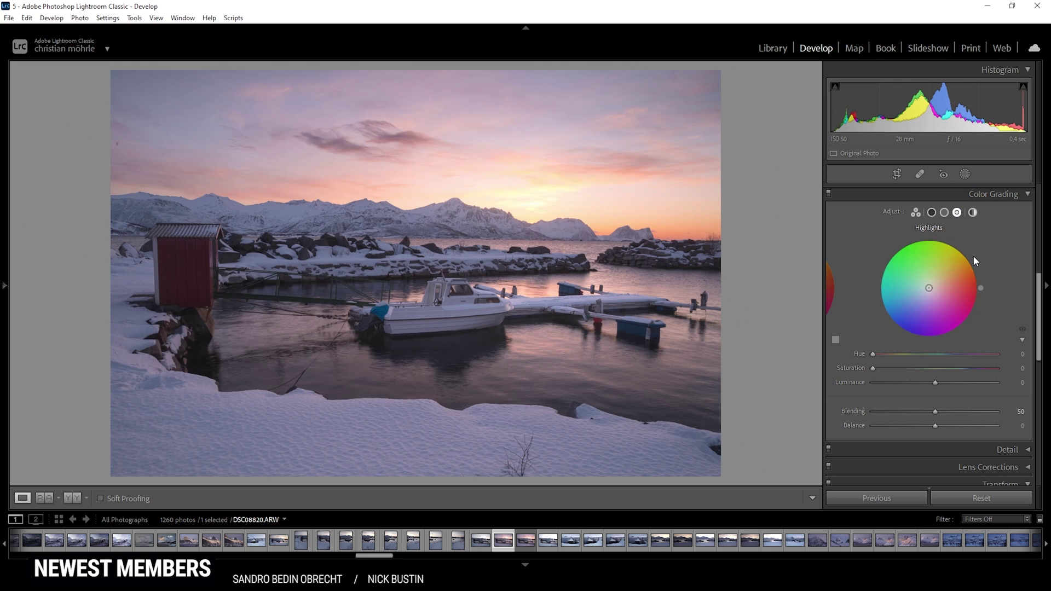
left_click_drag(873, 355, 878, 356)
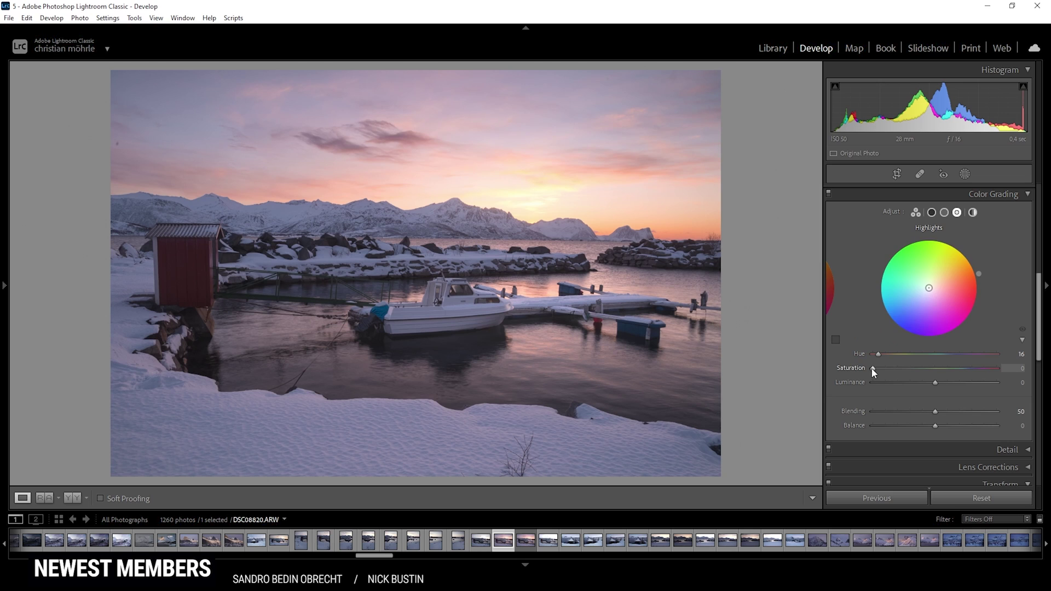
left_click_drag(871, 368, 893, 368)
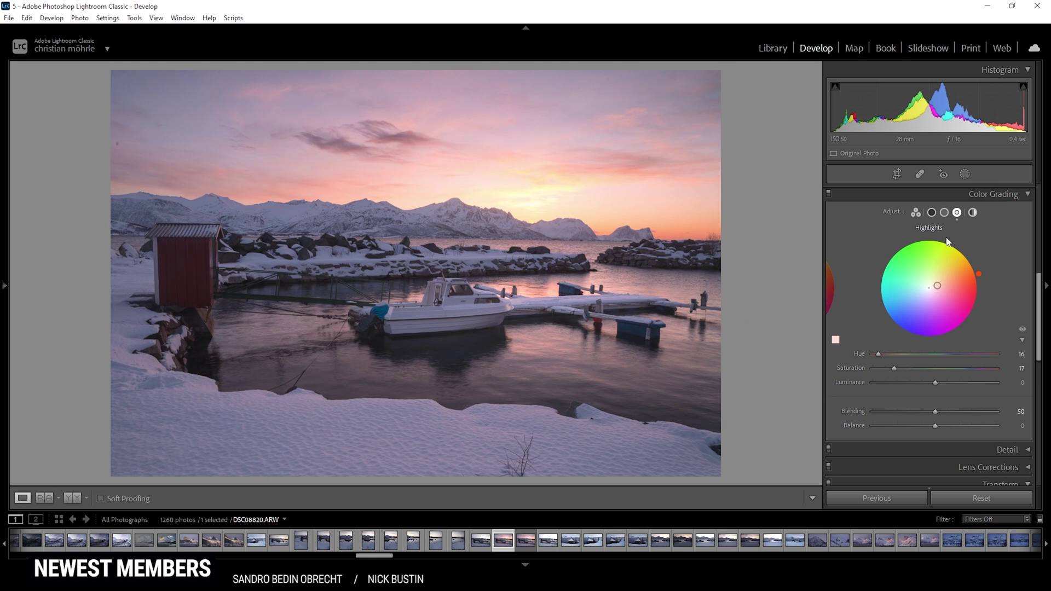
Step: Tint midtones blue (Hue 222, Saturation 4) and shadows blue (Hue 224, Saturation 8)
left_click(944, 213)
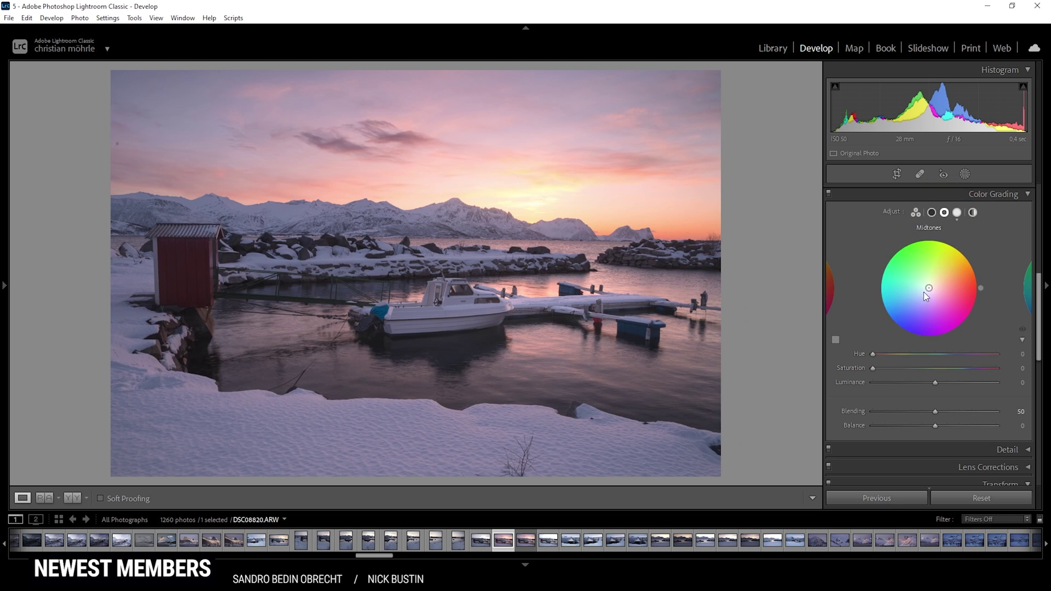
left_click_drag(873, 354, 951, 355)
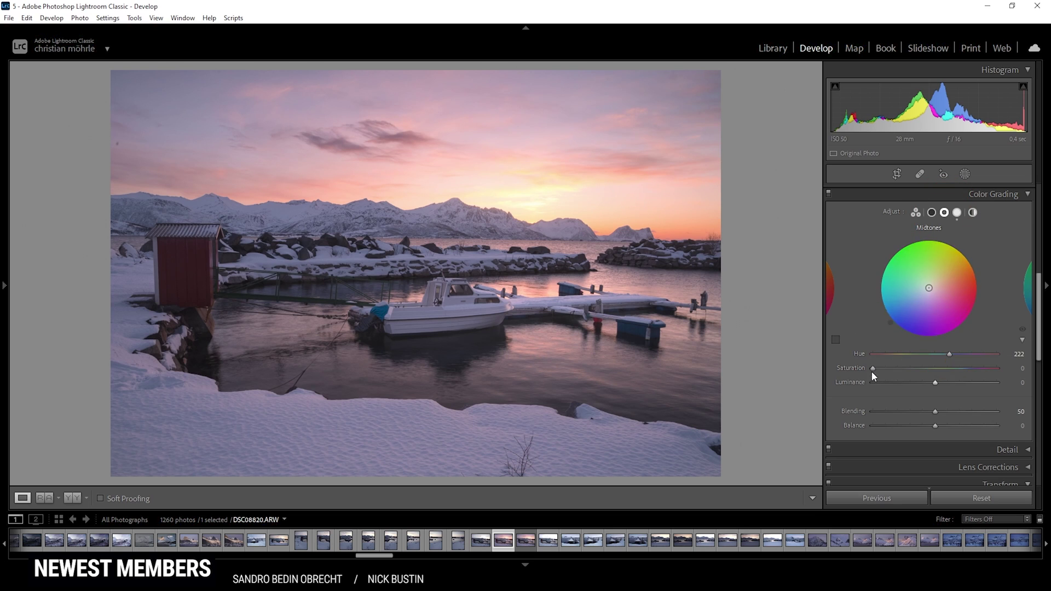
left_click_drag(873, 368, 882, 369)
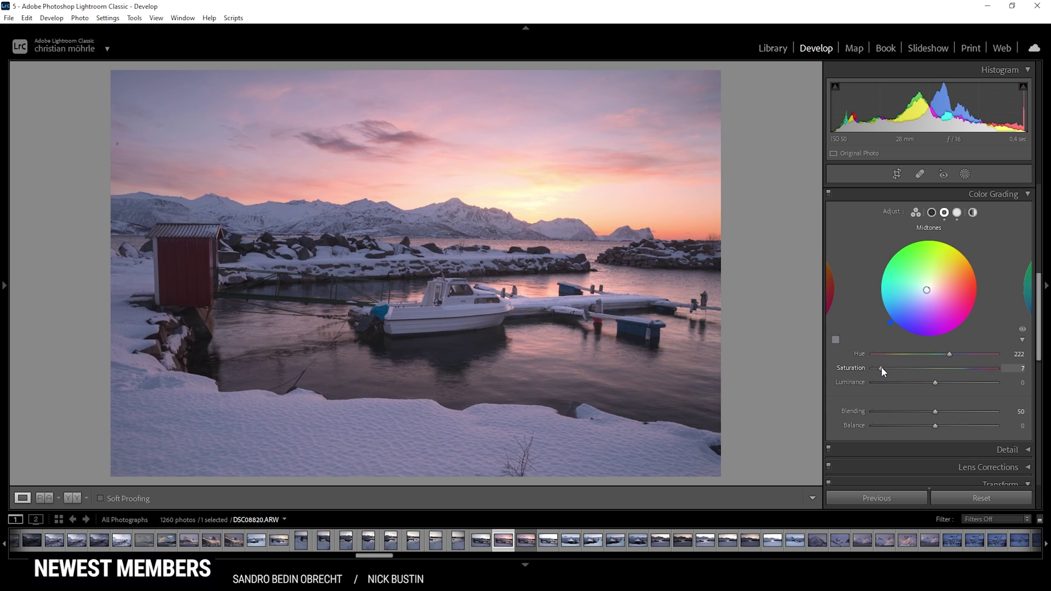
left_click(931, 212)
left_click_drag(875, 354, 951, 353)
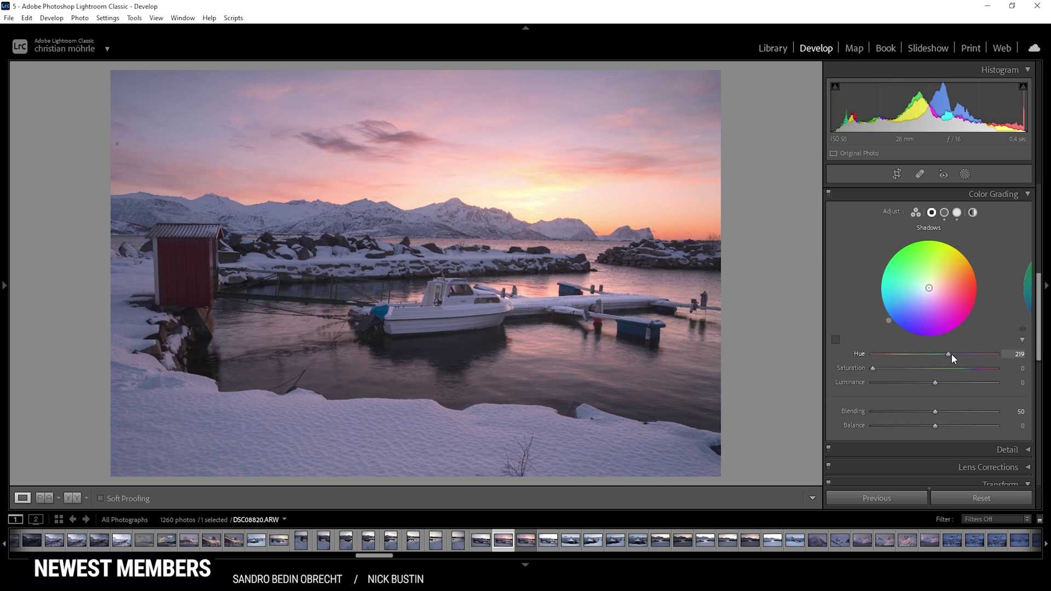
left_click_drag(872, 368, 876, 368)
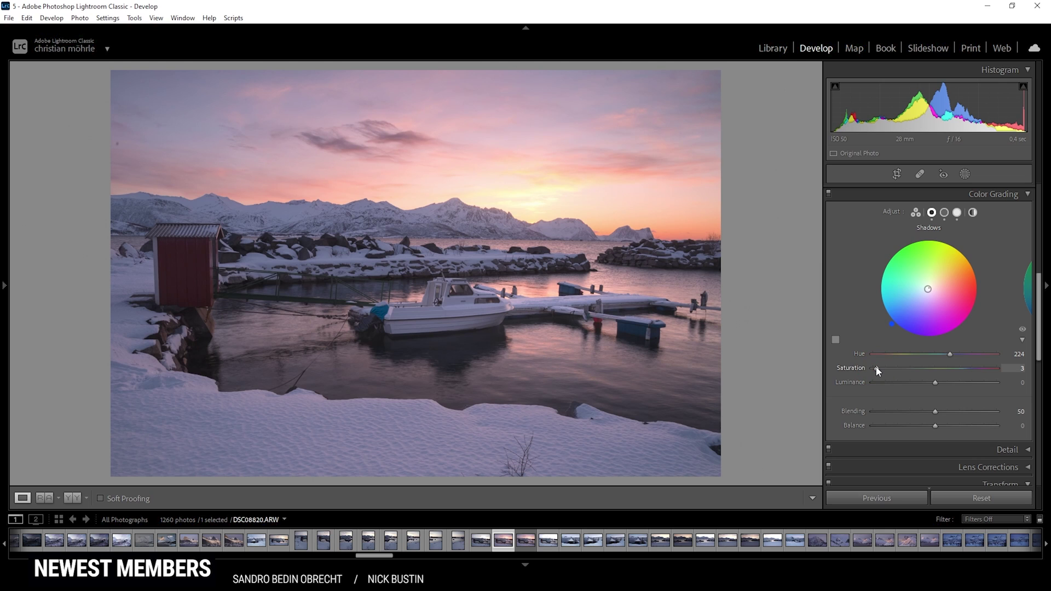
left_click_drag(876, 368, 884, 372)
scroll(851, 232, "up", 1)
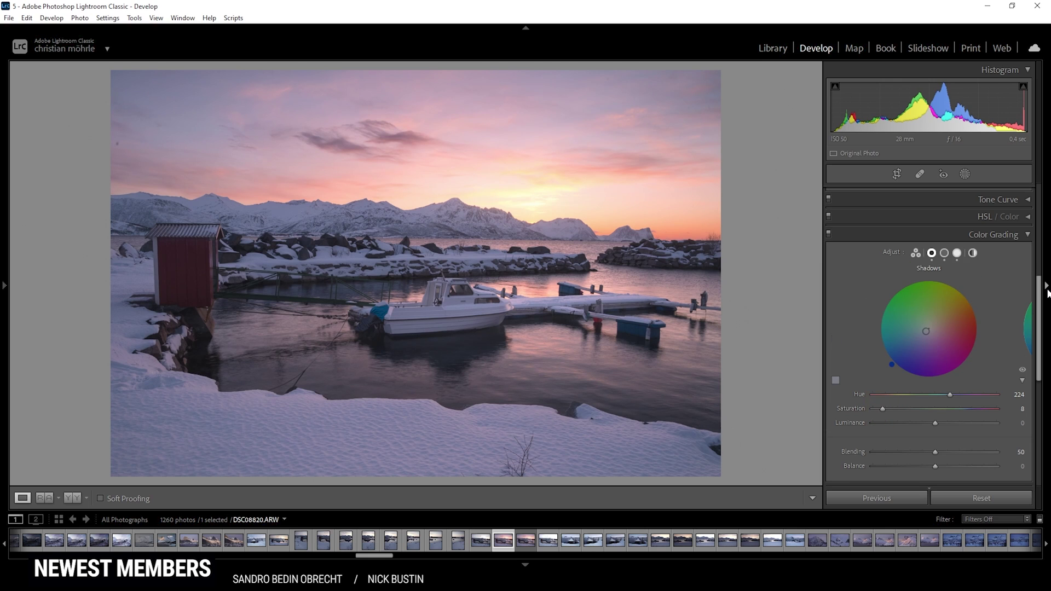
Step: Collapse Color Grading and open the photo with Edit In > Edit in Adobe Photoshop
left_click(1016, 227)
scroll(943, 271, "up", 5)
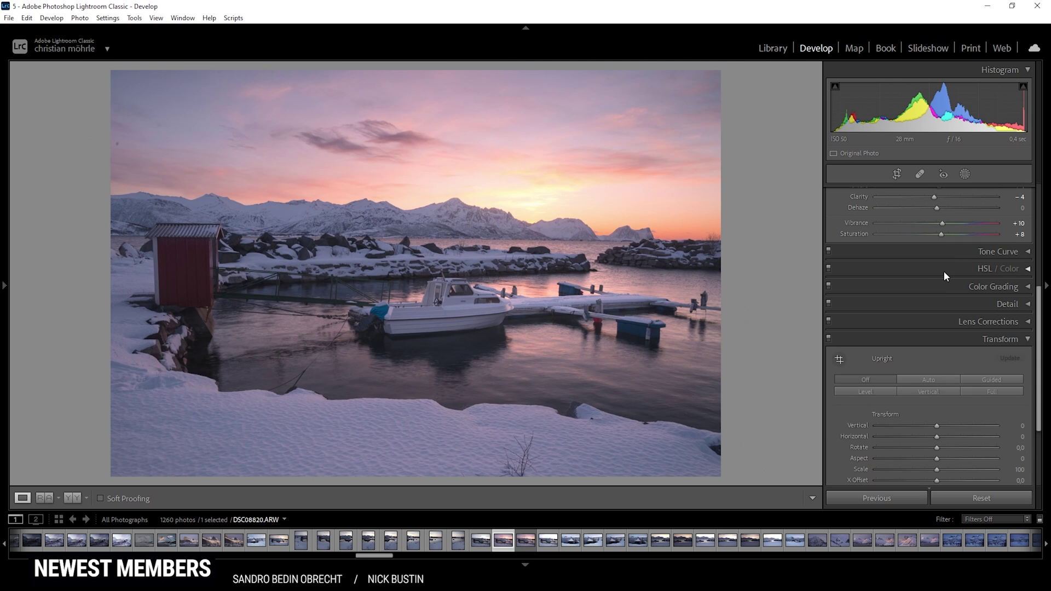
scroll(949, 271, "down", 3)
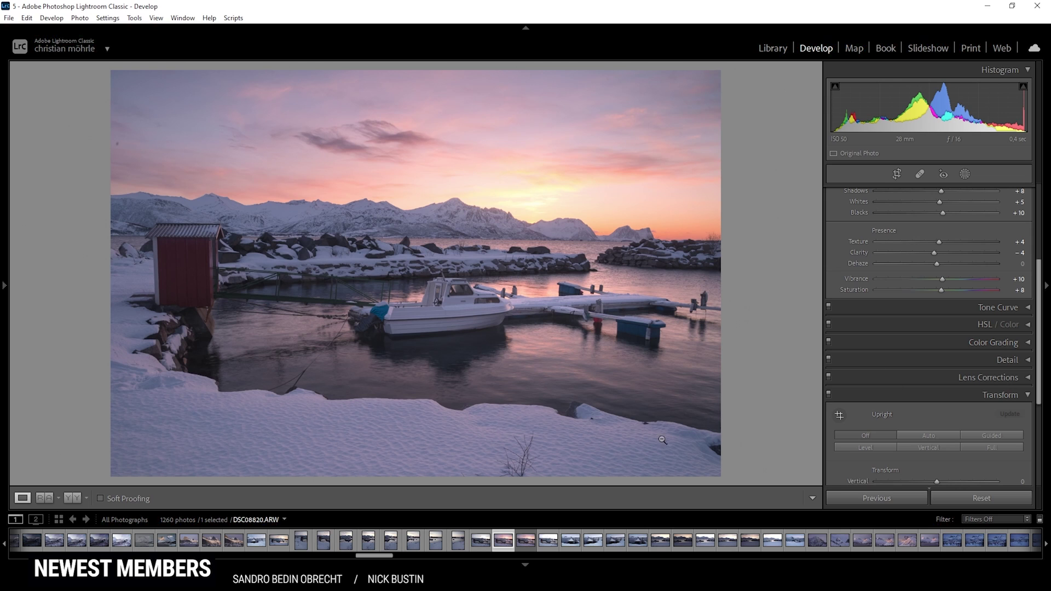
right_click(498, 547)
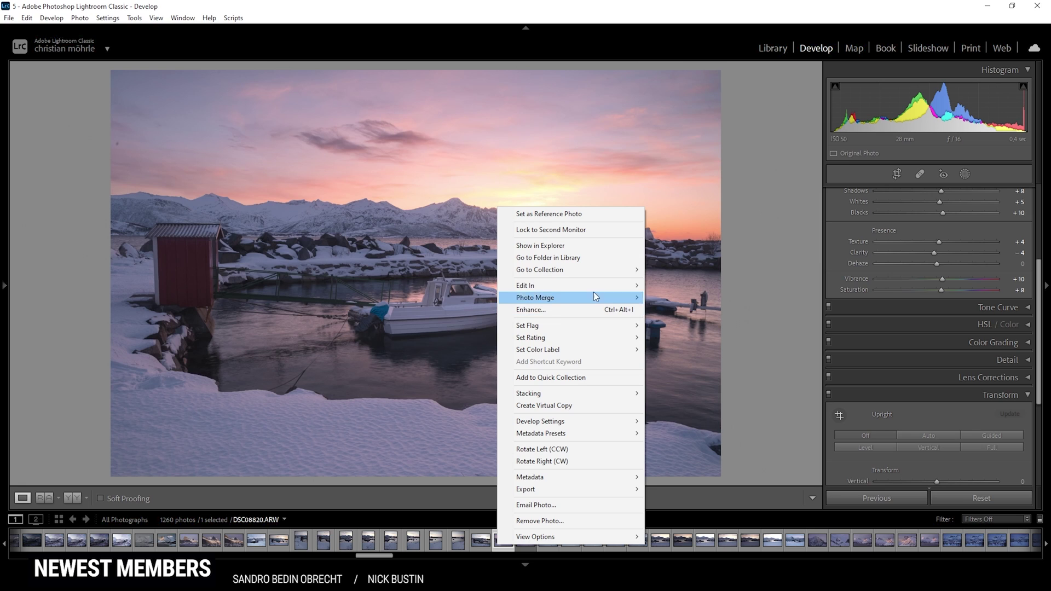
mouse_move(596, 288)
left_click(685, 286)
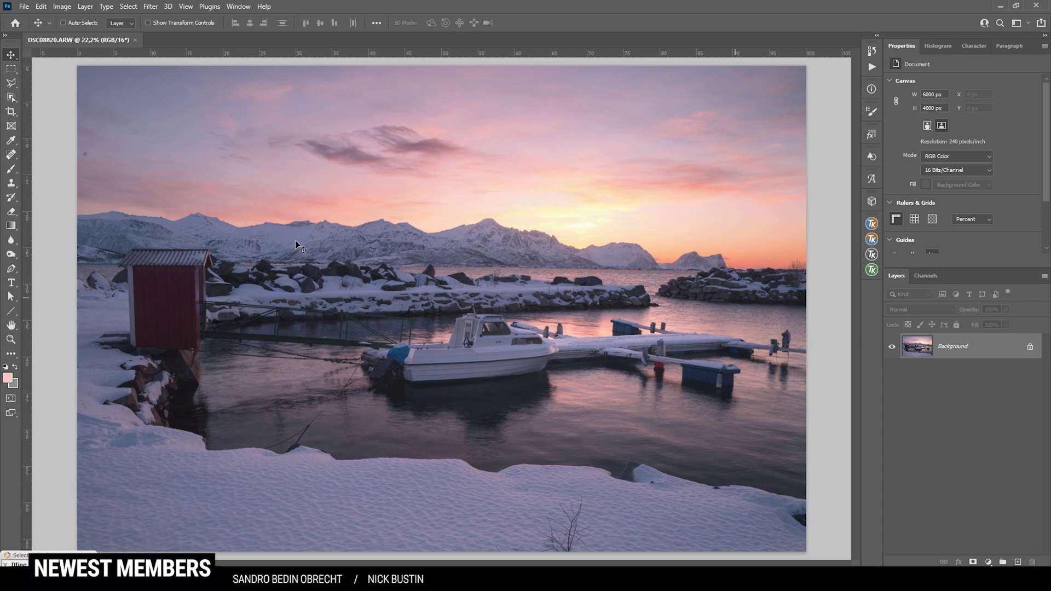
Step: Enlarge the Spot Healing Brush and heal the dark spot in the sky
key("j")
scroll(115, 187, "up", 5)
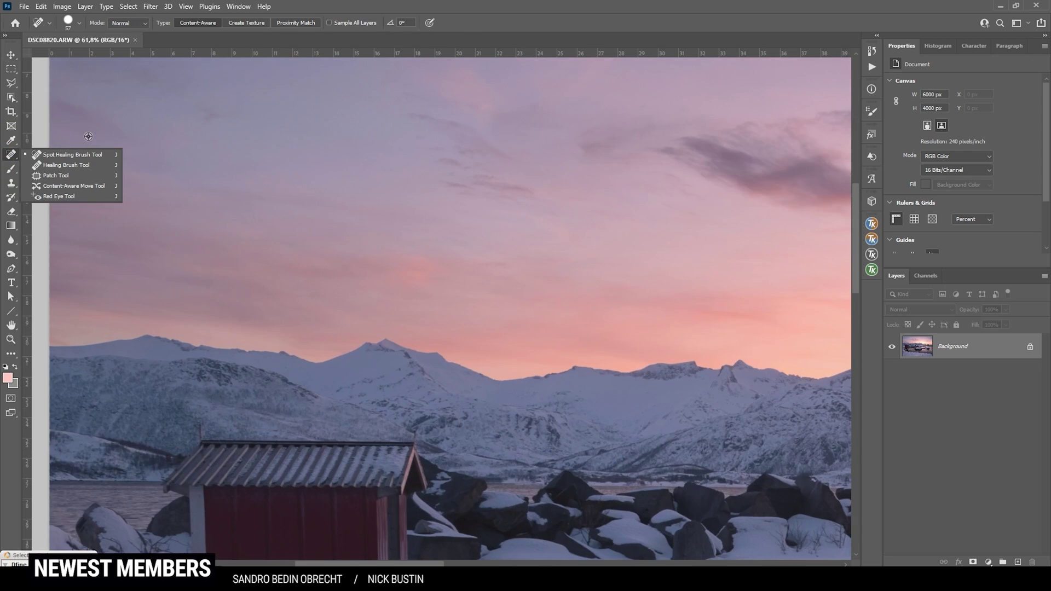
scroll(220, 184, "left", 2)
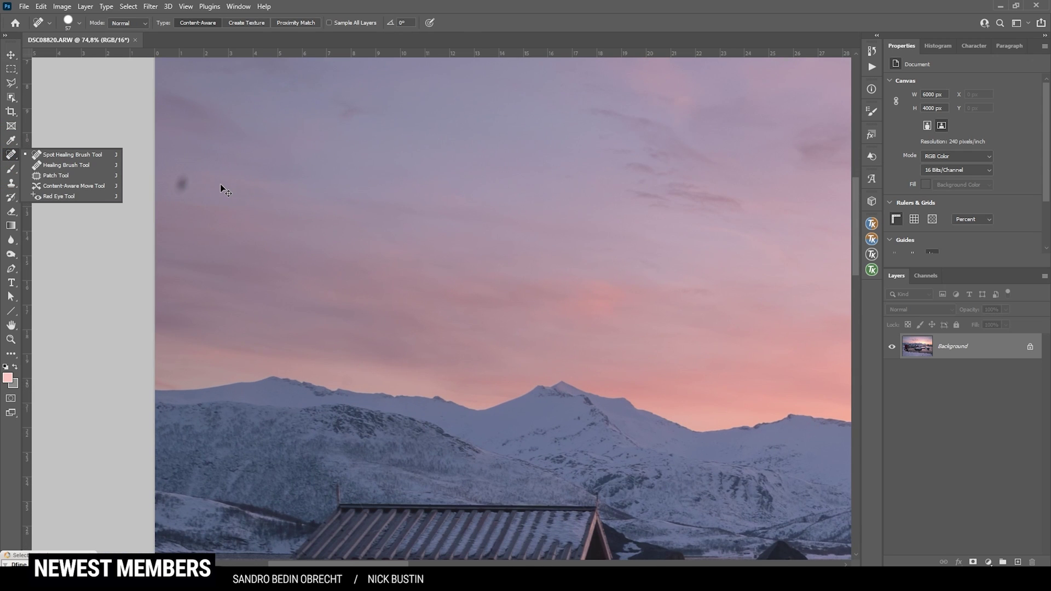
right_click(183, 188, "alt")
left_click(184, 187)
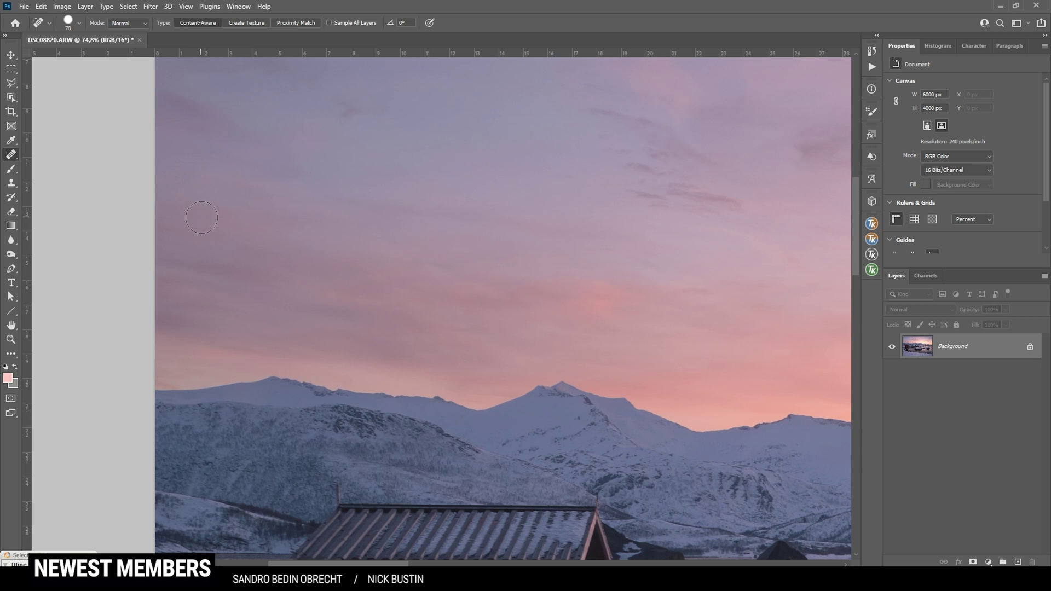
Step: Heal away the bare twig in the foreground snow and the rope in the water
scroll(438, 307, "up", 1)
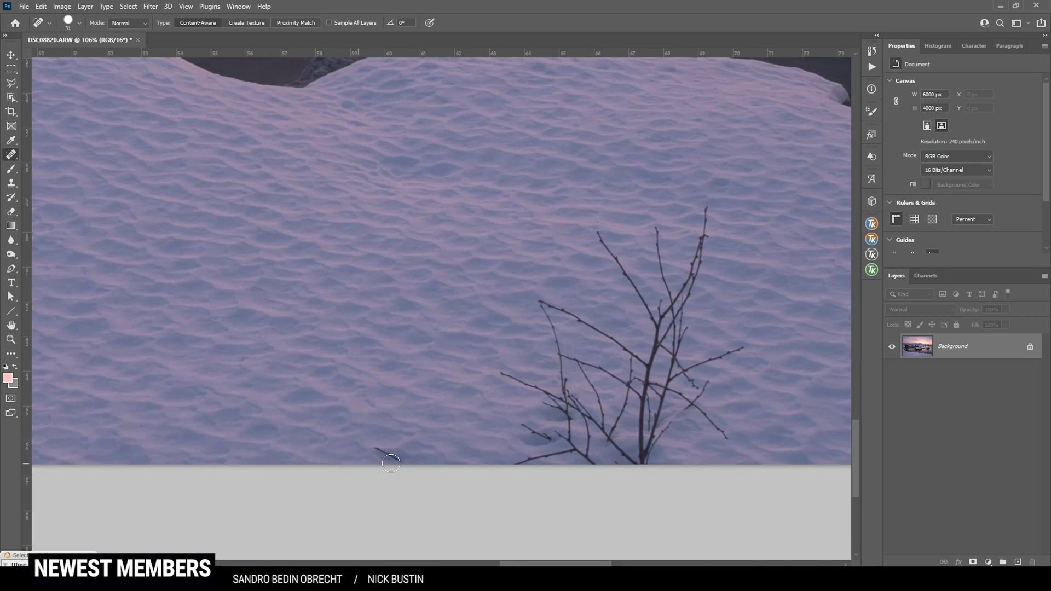
scroll(570, 372, "right", 2)
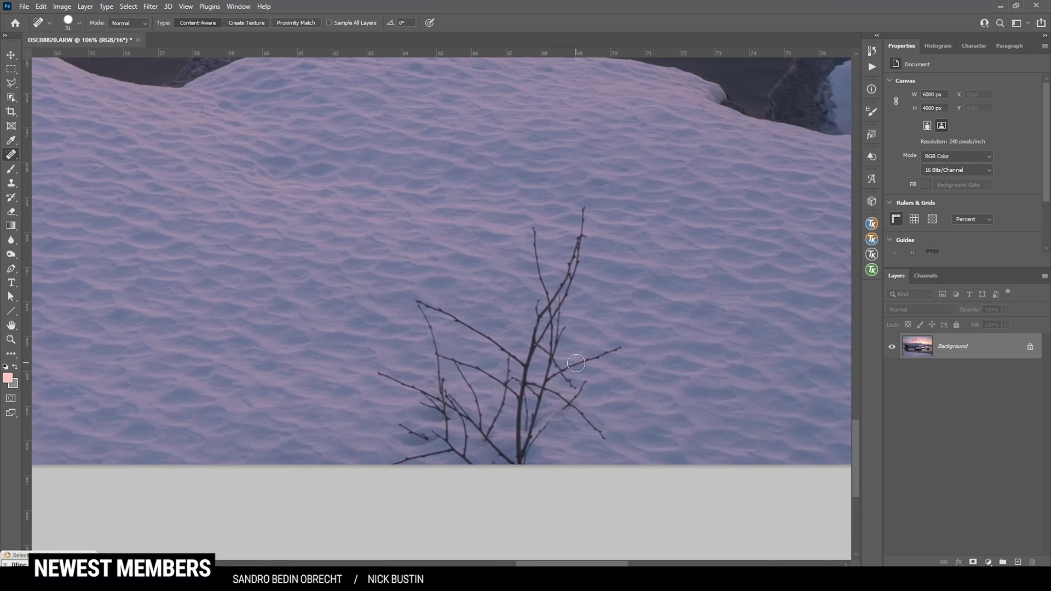
mouse_move(417, 308)
left_mouse_down()
mouse_move(500, 336)
mouse_move(531, 364)
mouse_move(584, 209)
mouse_move(537, 247)
mouse_move(602, 427)
left_mouse_up()
left_click_drag(416, 301, 438, 359)
left_click_drag(441, 363, 523, 389)
scroll(581, 367, "down", 5)
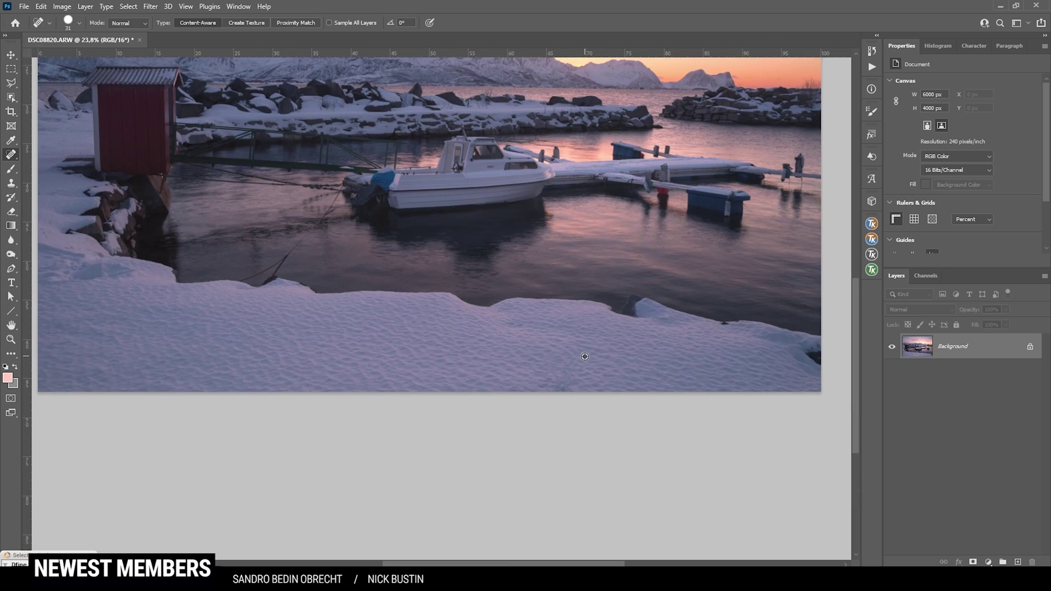
scroll(585, 357, "up", 8)
scroll(434, 375, "left", 5)
left_click_drag(506, 344, 601, 344)
scroll(638, 282, "right", 10)
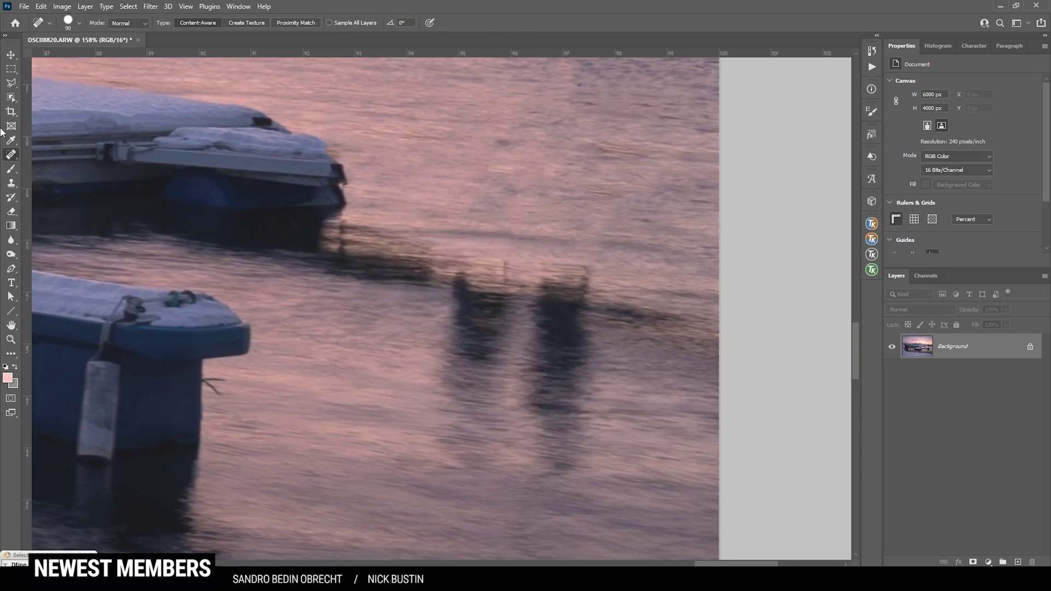
Step: Zoom out to view the entire retouched harbour photo
scroll(511, 251, "down", 10)
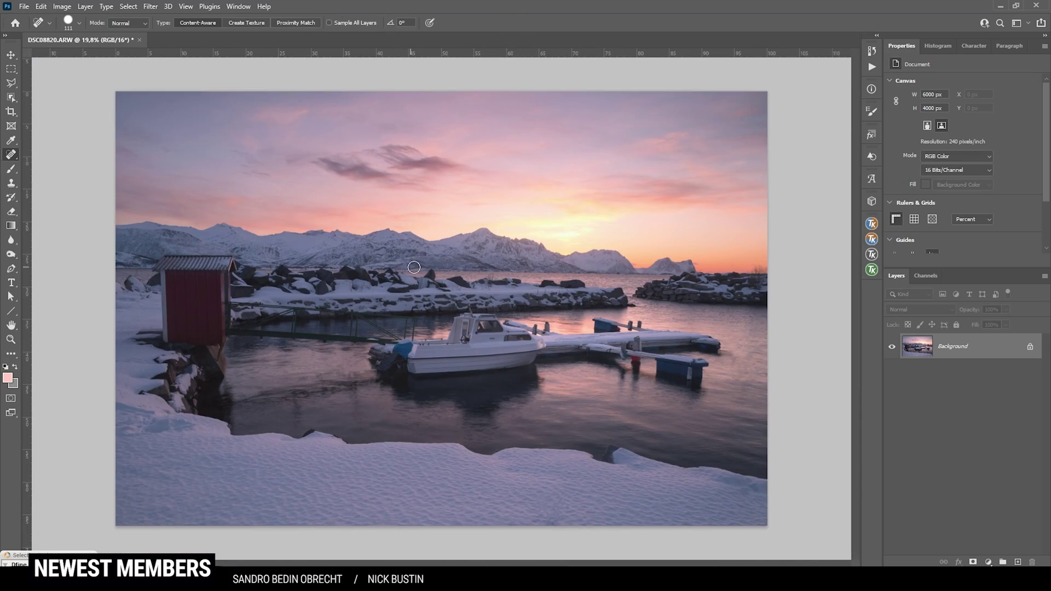
scroll(414, 267, "up", 1)
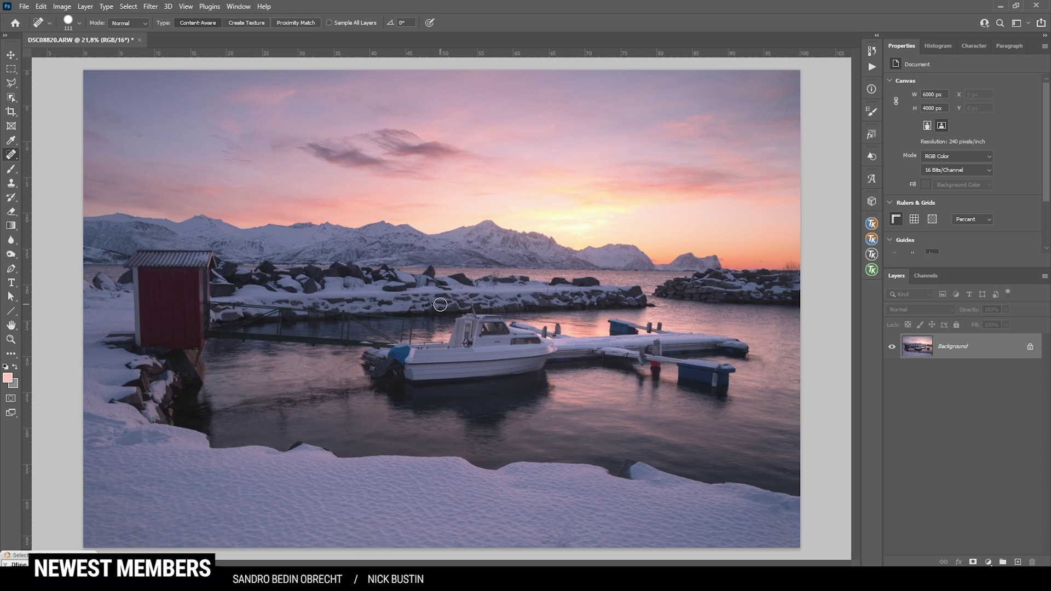